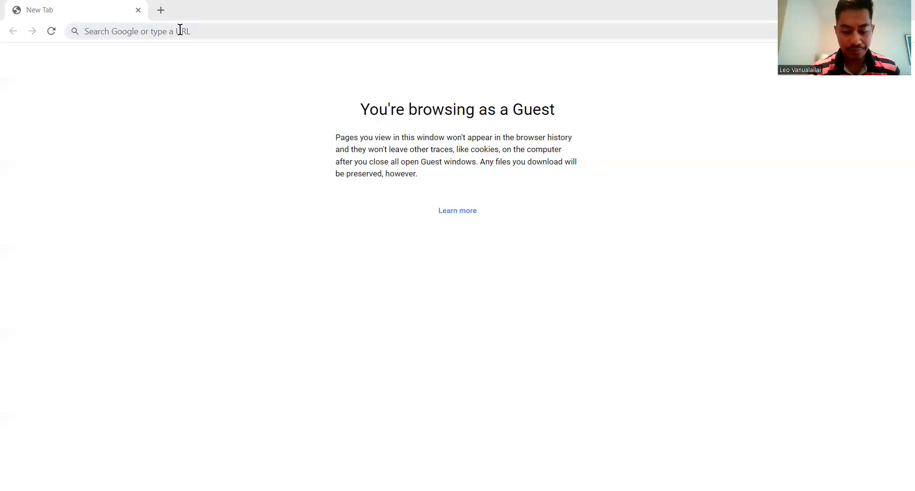
Step: Search Google for 'vanua view online' and open the Vanua View Online site from the results
{"action": "left_click", "coordinate": [180, 31]}
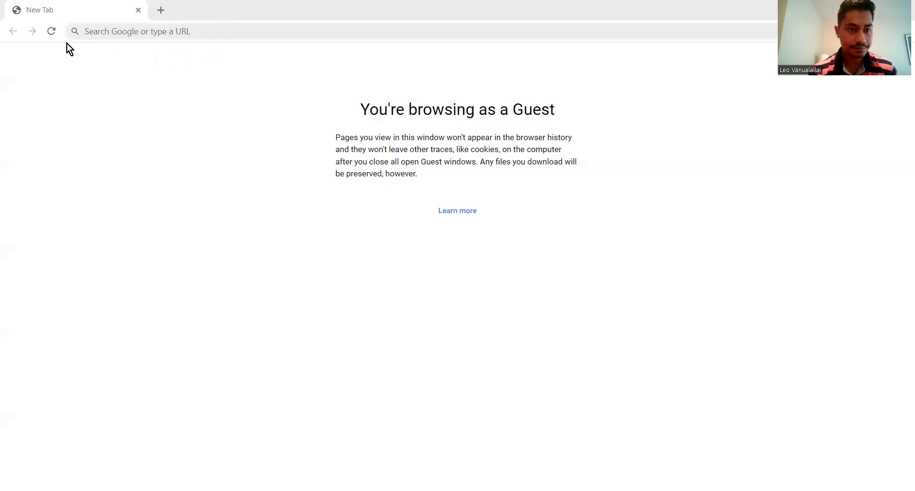
{"action": "left_click", "coordinate": [129, 32]}
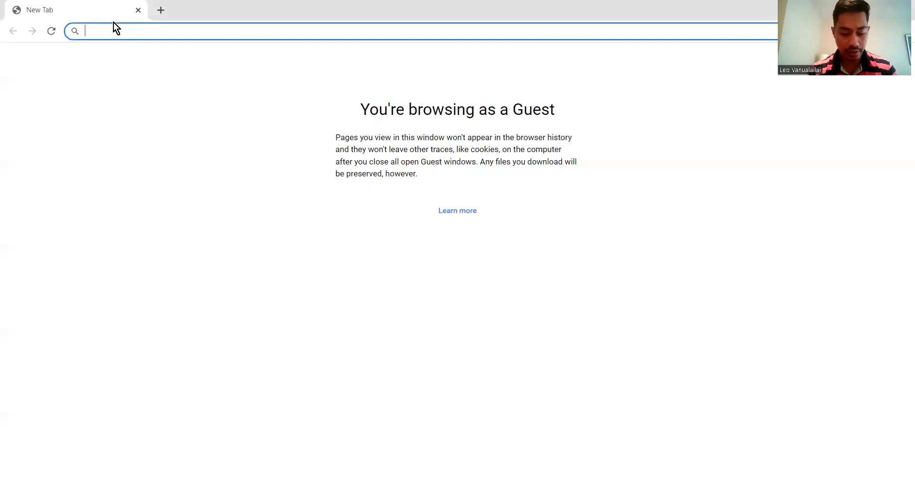
{"action": "type", "text": "vanua v"}
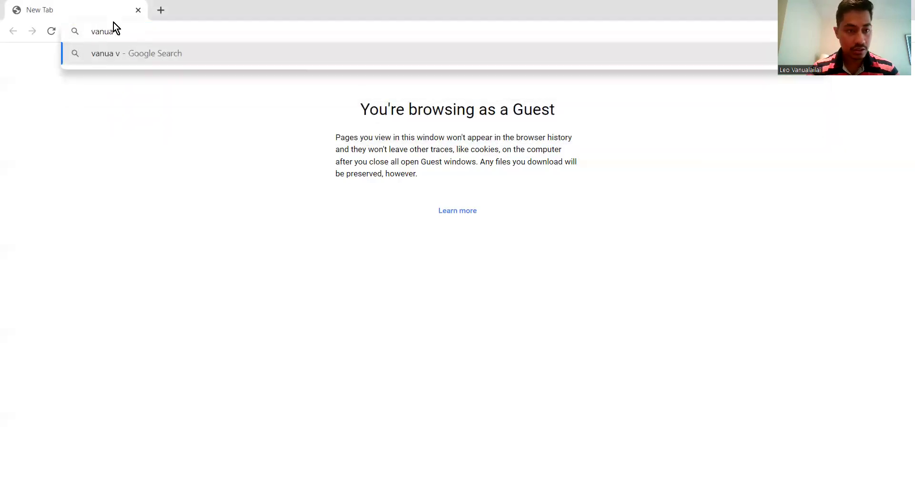
{"action": "type", "text": "iew n"}
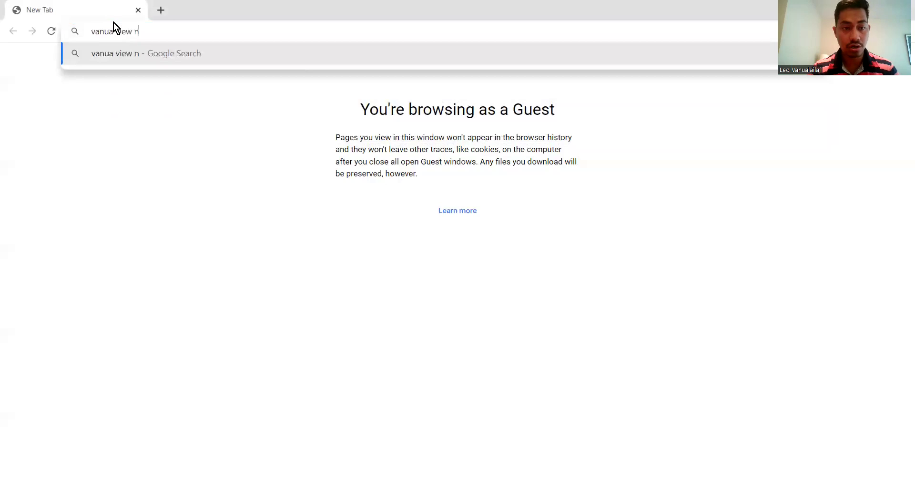
{"action": "key", "text": "BackSpace"}
{"action": "type", "text": "online"}
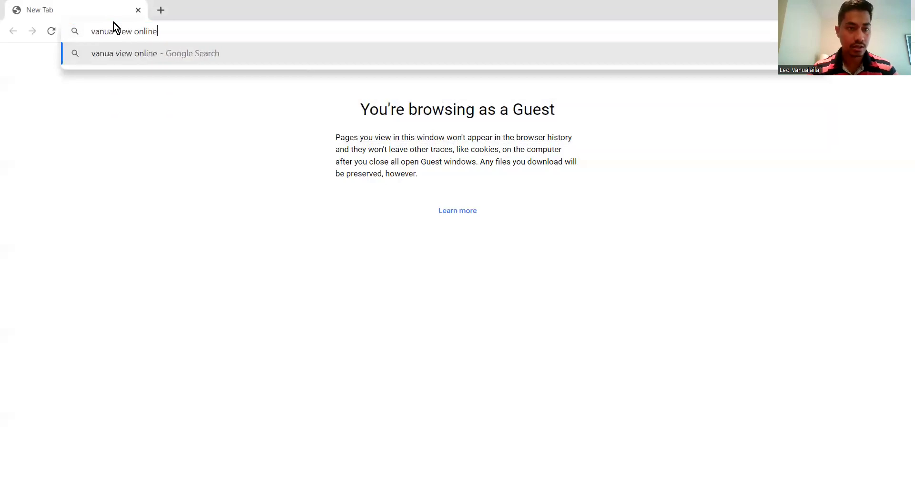
{"action": "key", "text": "Return"}
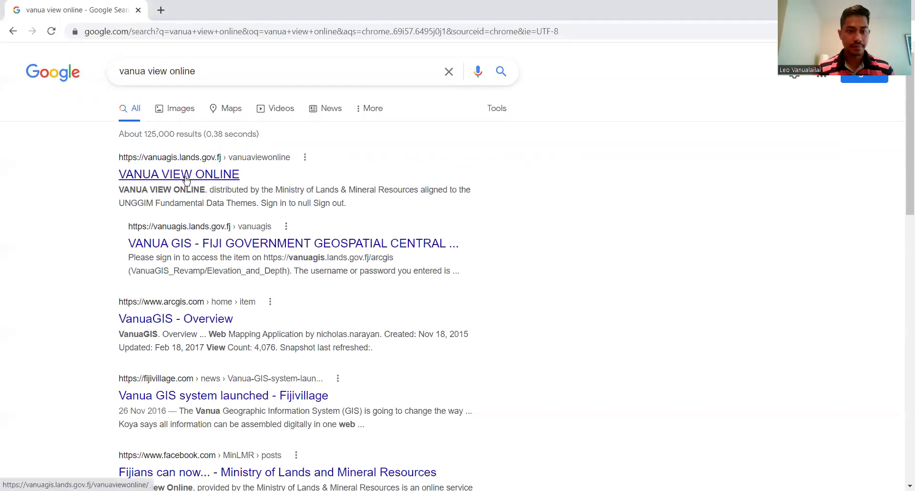
{"action": "left_click", "coordinate": [215, 174]}
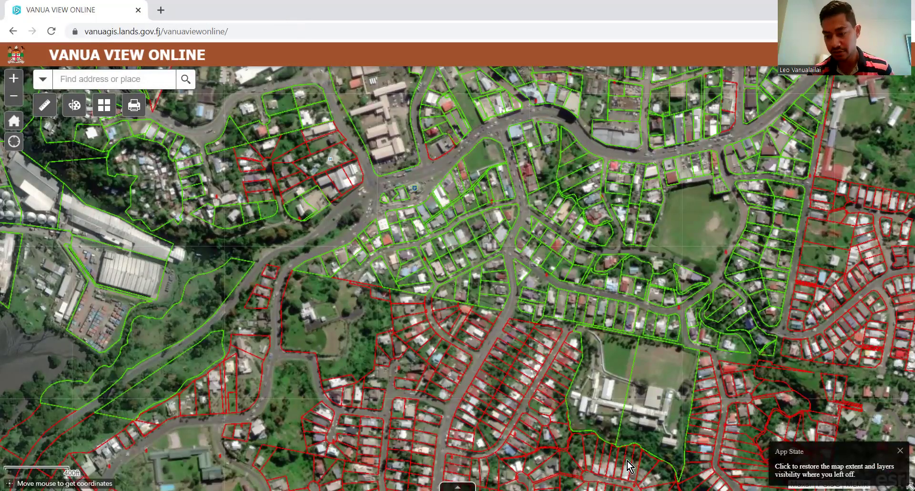
Step: Close the App State notice at the bottom right of the map
{"action": "left_click", "coordinate": [900, 451]}
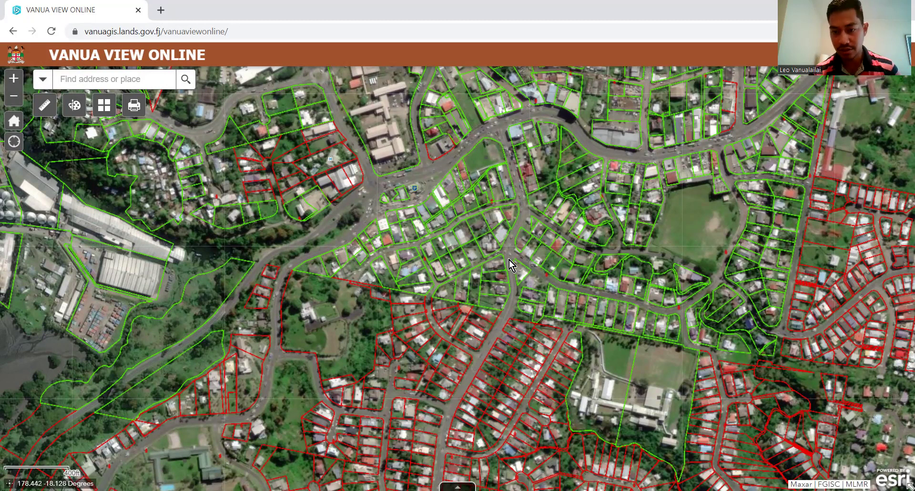
Step: Pan north over the peninsula's red and green parcels and open the Legend panel
{"action": "scroll", "coordinate": [508, 259], "scroll_direction": "up", "scroll_amount": 1}
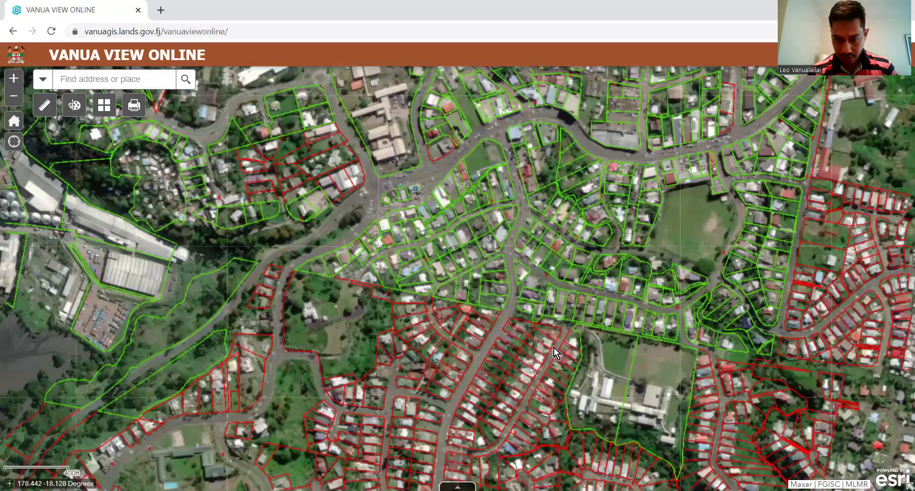
{"action": "scroll", "coordinate": [544, 213], "scroll_direction": "down", "scroll_amount": 2}
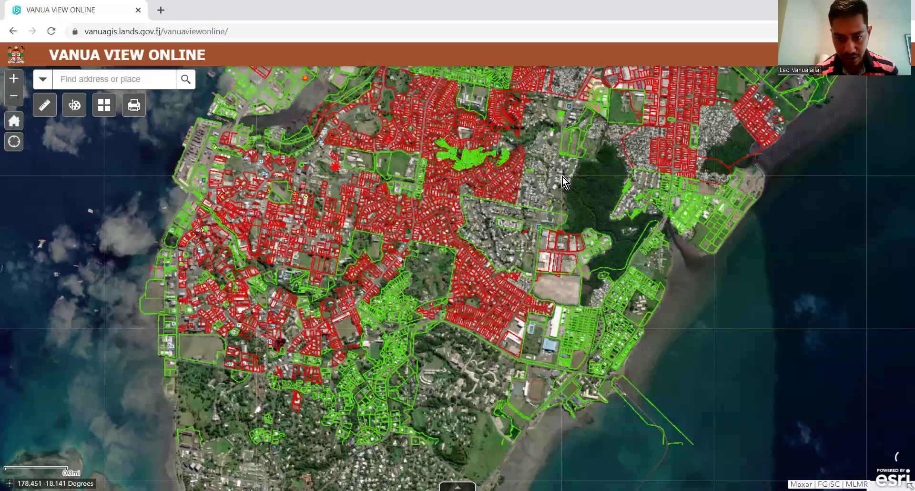
{"action": "left_click_drag", "start_coordinate": [562, 177], "coordinate": [542, 137]}
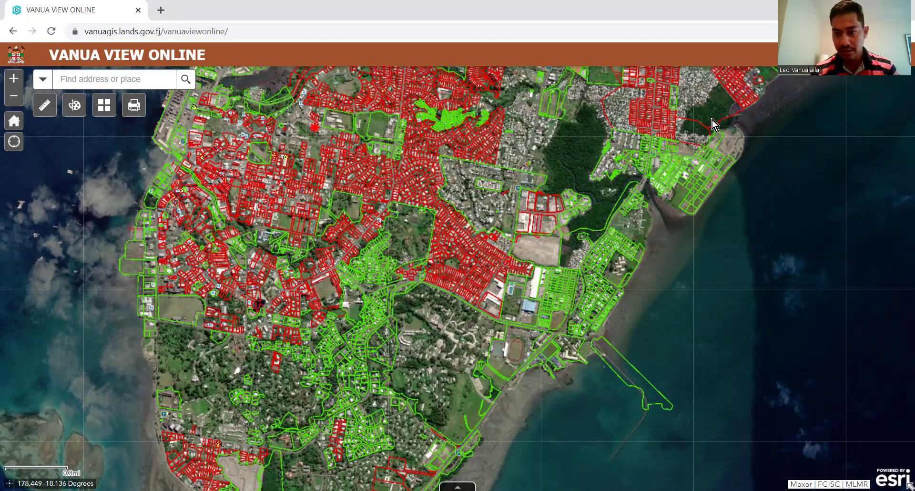
{"action": "left_click_drag", "start_coordinate": [489, 150], "coordinate": [488, 199]}
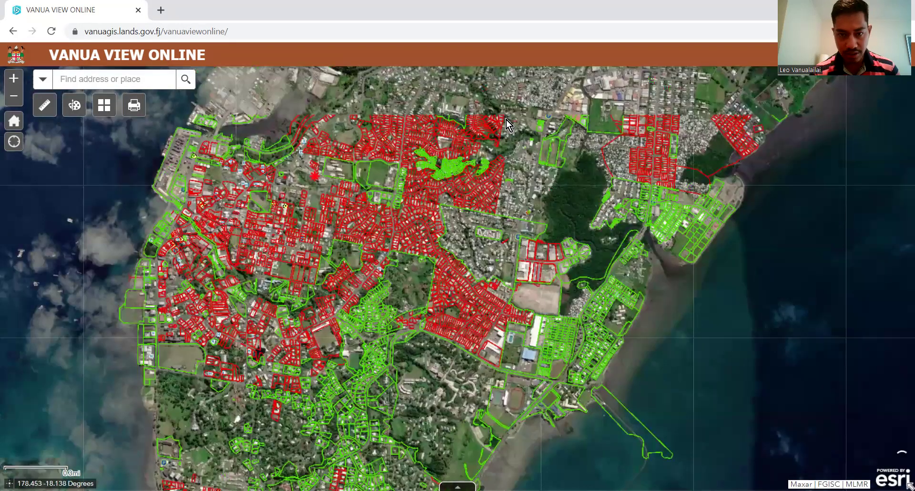
{"action": "left_click_drag", "start_coordinate": [508, 124], "coordinate": [535, 193]}
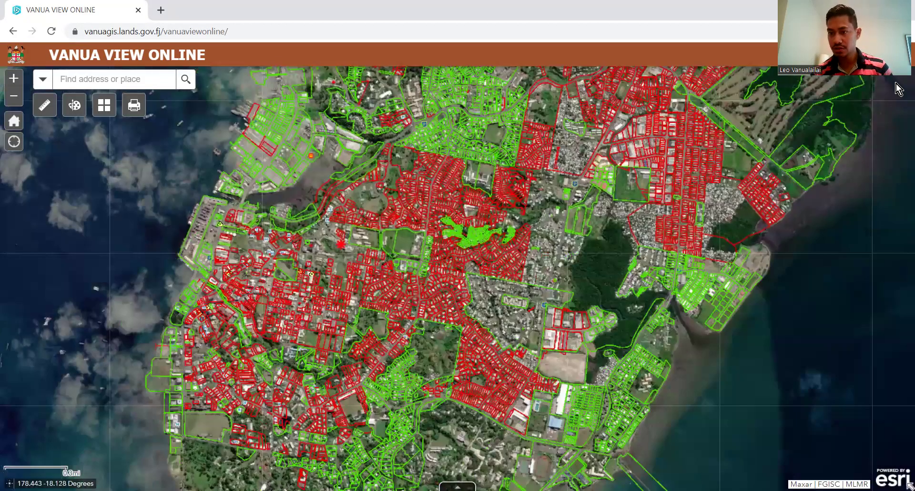
{"action": "left_click_drag", "start_coordinate": [896, 84], "coordinate": [857, 178]}
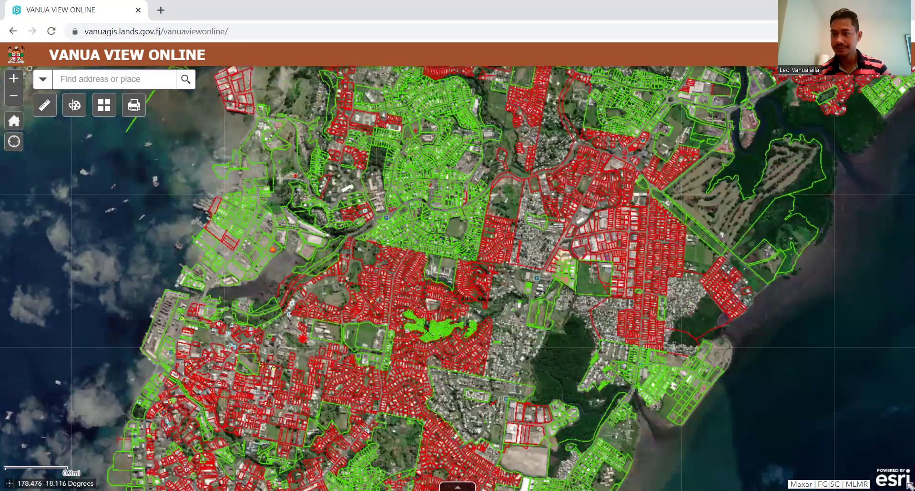
{"action": "left_click", "coordinate": [827, 56]}
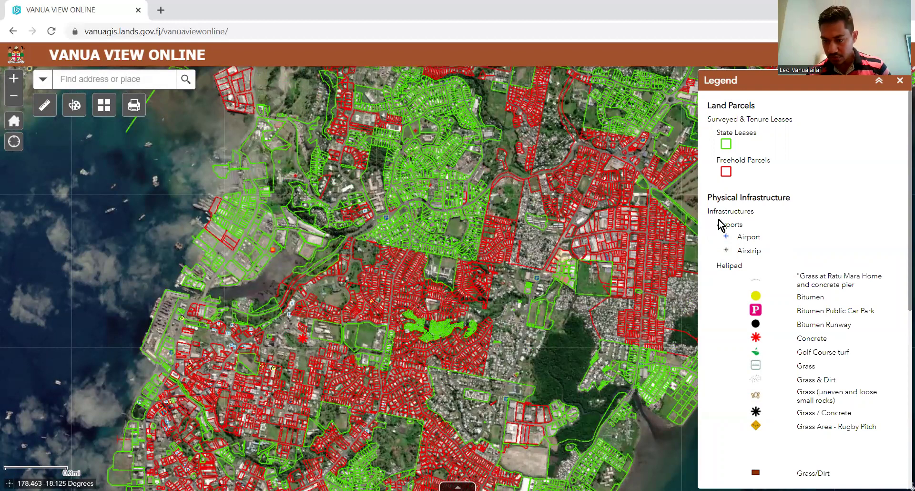
Step: Scroll through the legend, close it, and show the Layer List panel
{"action": "scroll", "coordinate": [819, 276], "scroll_direction": "down", "scroll_amount": 5}
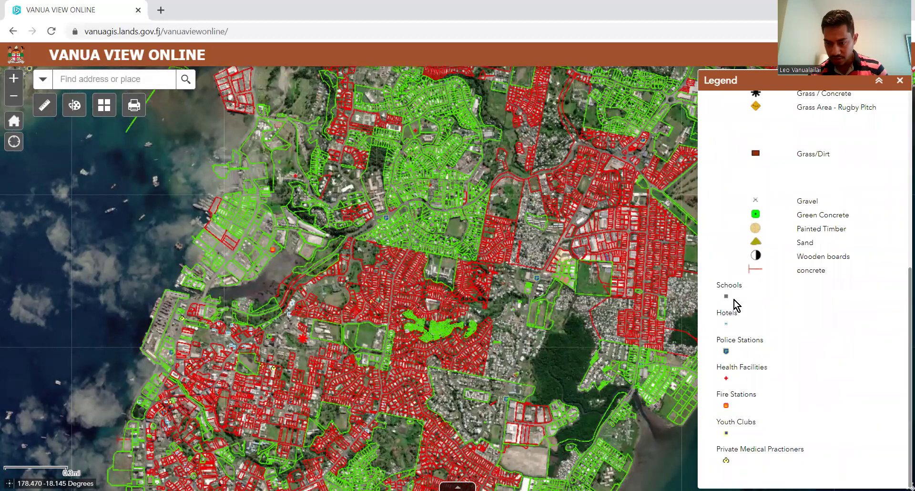
{"action": "scroll", "coordinate": [733, 299], "scroll_direction": "up", "scroll_amount": 5}
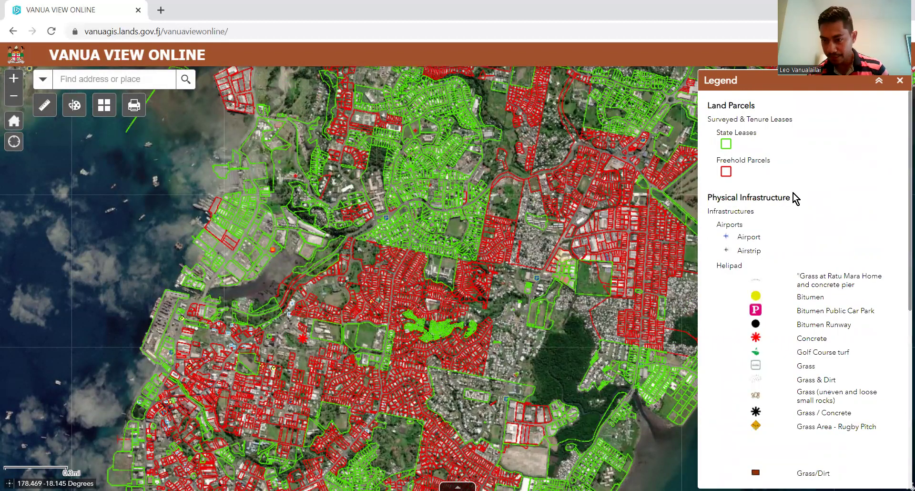
{"action": "left_click", "coordinate": [899, 80]}
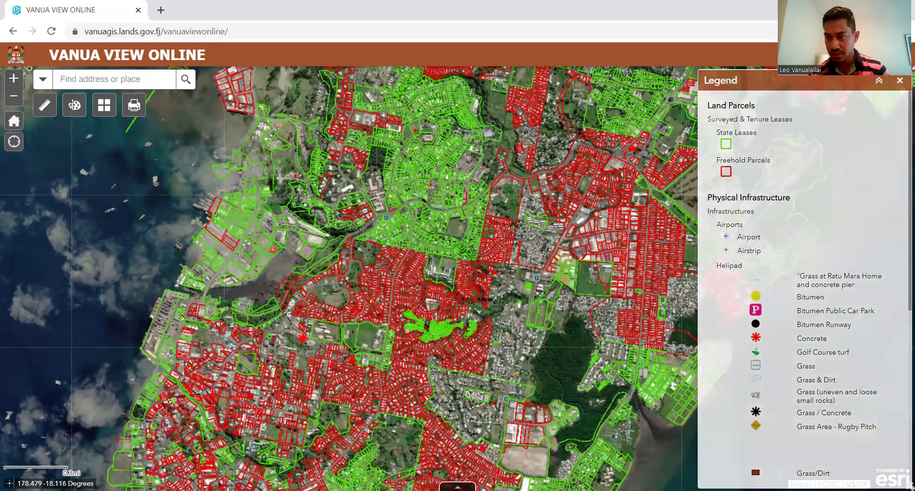
{"action": "left_click", "coordinate": [900, 54]}
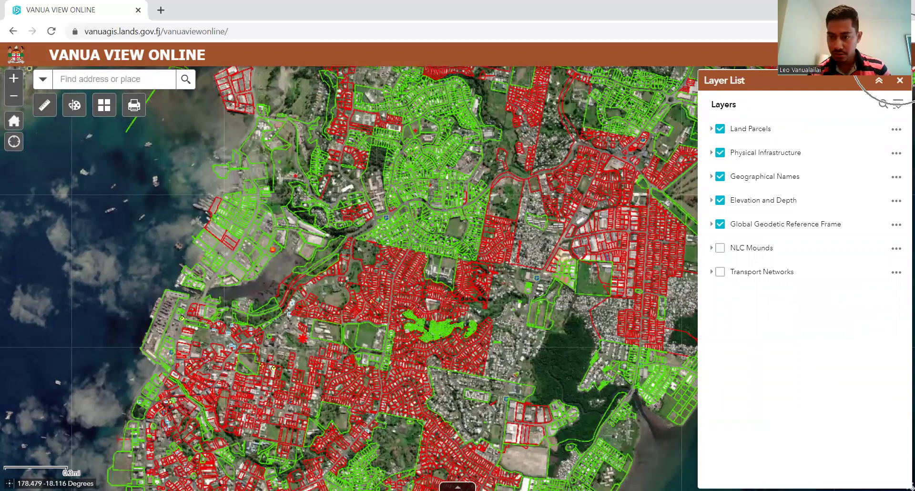
Step: Toggle Land Parcels, then turn NLC Mounds and its Mounds sublayer on and back off
{"action": "left_click", "coordinate": [720, 129]}
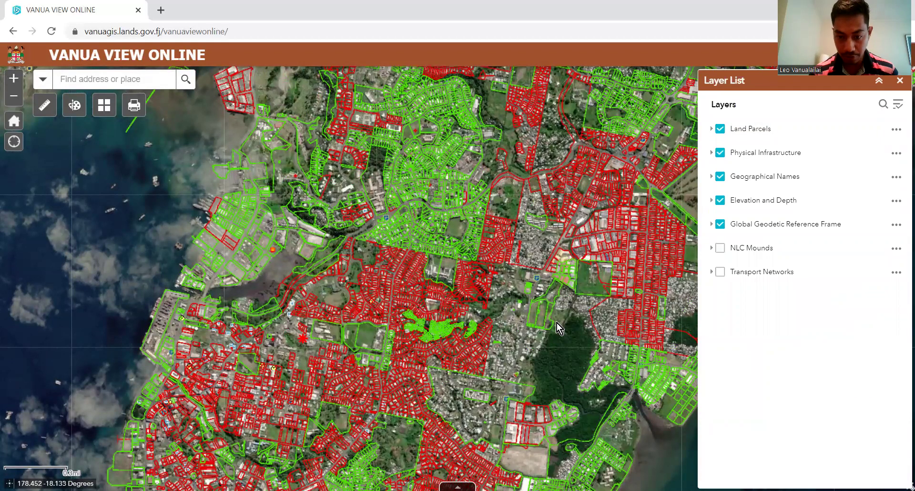
{"action": "scroll", "coordinate": [556, 322], "scroll_direction": "down", "scroll_amount": 2}
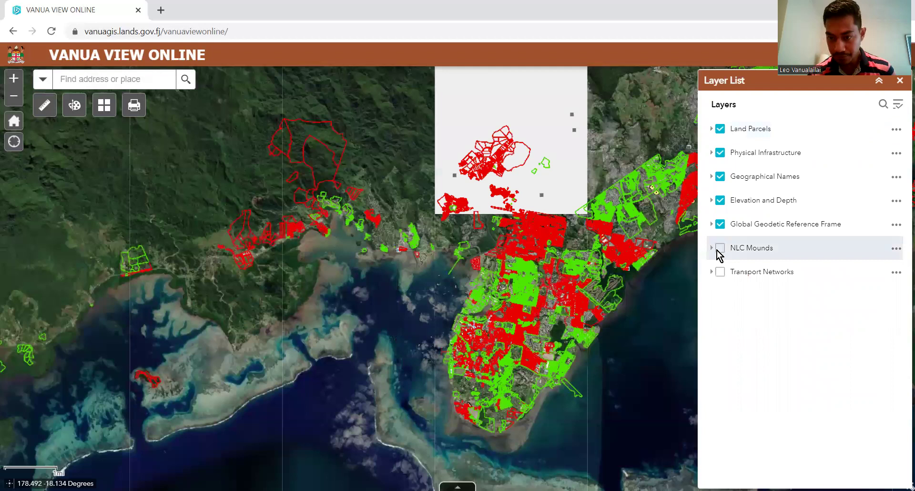
{"action": "left_click", "coordinate": [718, 252]}
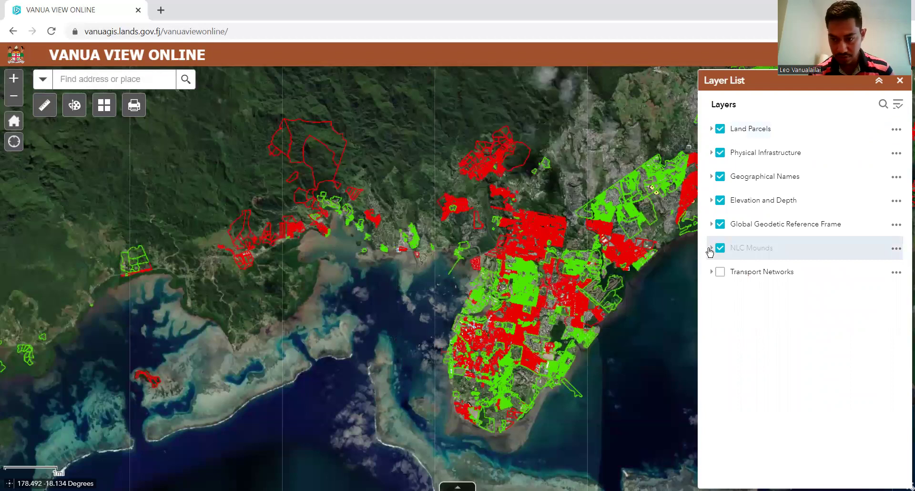
{"action": "left_click", "coordinate": [710, 248]}
{"action": "left_click", "coordinate": [728, 272]}
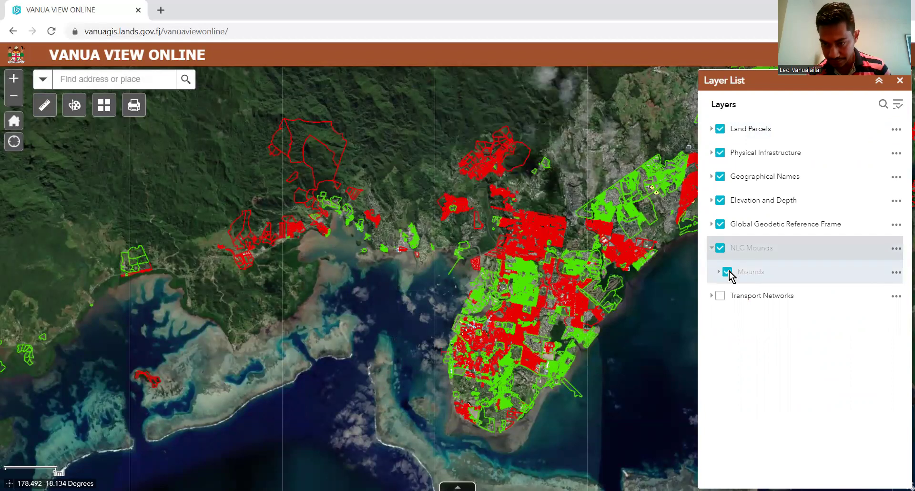
{"action": "left_click", "coordinate": [720, 247]}
{"action": "left_click", "coordinate": [710, 247]}
Step: Pan northeast along the coastline past the river and zoom out
{"action": "left_click_drag", "start_coordinate": [411, 209], "coordinate": [378, 219]}
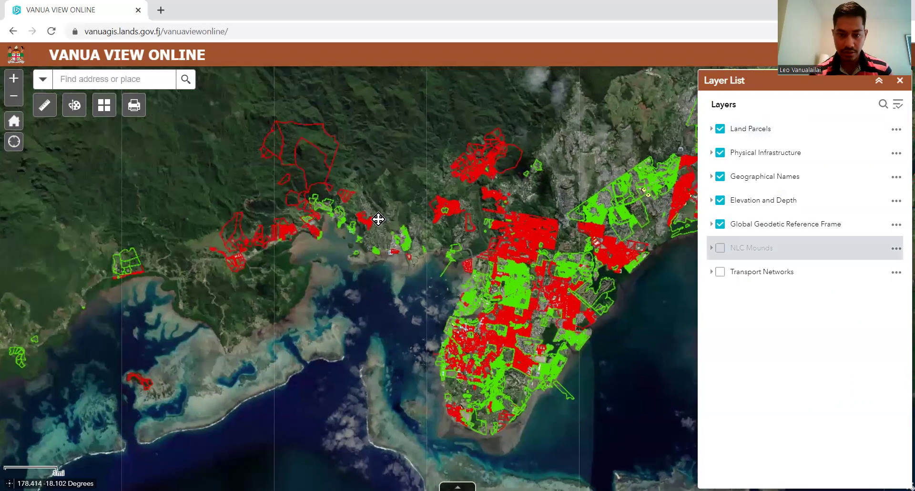
{"action": "left_click_drag", "start_coordinate": [495, 244], "coordinate": [262, 326]}
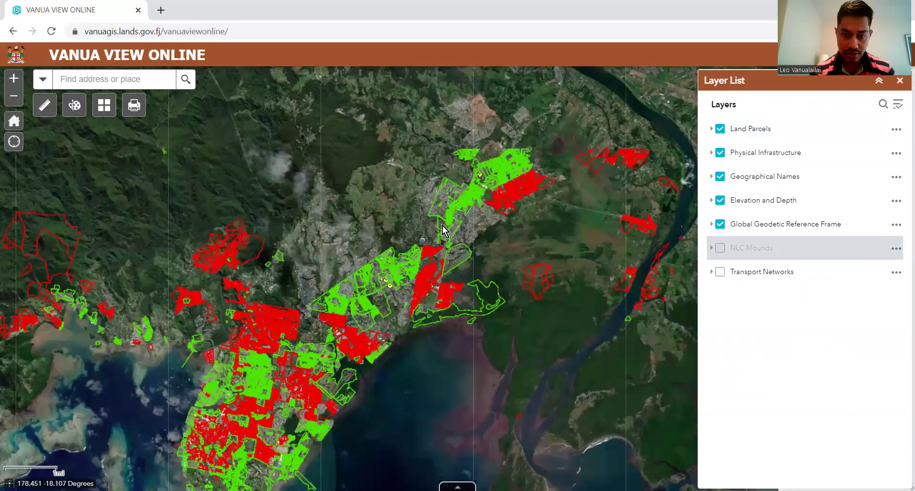
{"action": "left_click_drag", "start_coordinate": [446, 205], "coordinate": [239, 287]}
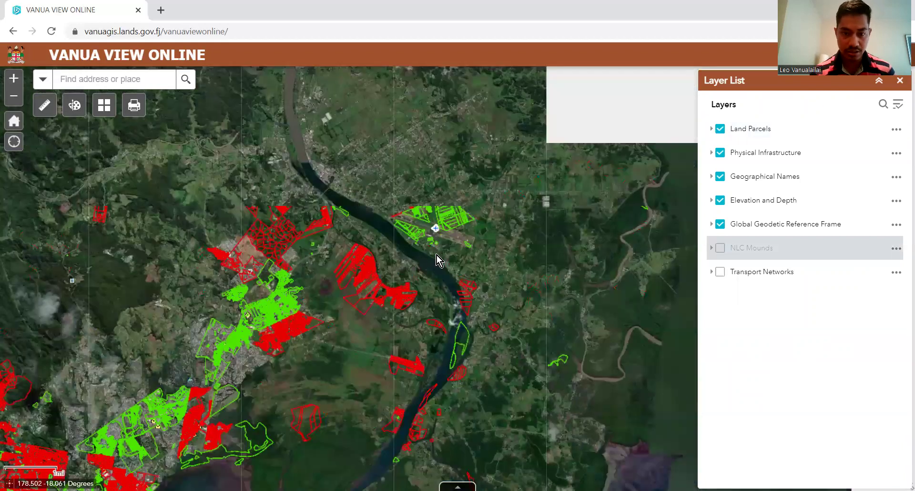
{"action": "left_click_drag", "start_coordinate": [447, 126], "coordinate": [355, 260]}
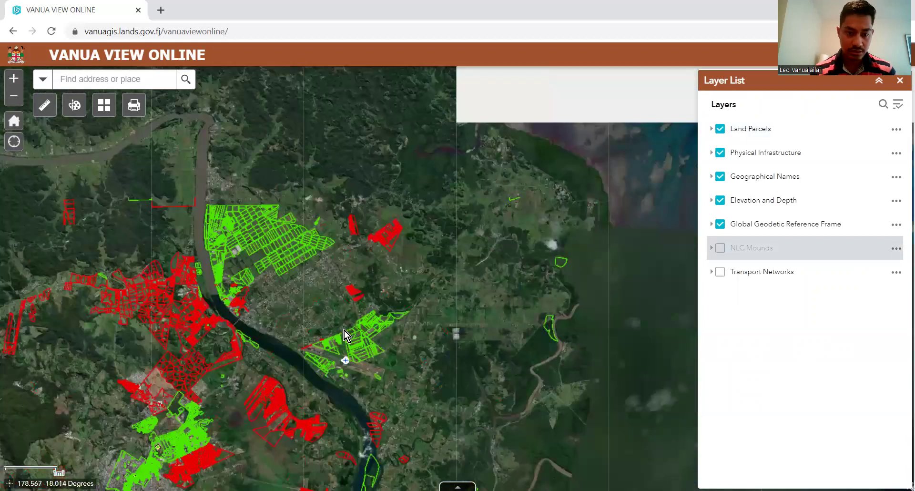
{"action": "scroll", "coordinate": [344, 332], "scroll_direction": "down", "scroll_amount": 1}
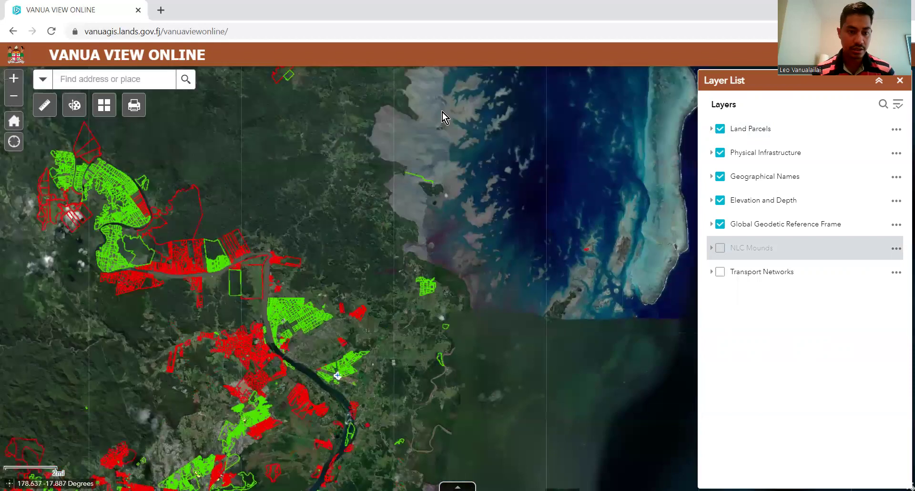
Step: Pan north along the coast and zoom out to centre the large island
{"action": "left_click_drag", "start_coordinate": [308, 155], "coordinate": [307, 341]}
{"action": "left_click_drag", "start_coordinate": [435, 218], "coordinate": [372, 475]}
{"action": "left_click_drag", "start_coordinate": [635, 188], "coordinate": [349, 330]}
{"action": "scroll", "coordinate": [349, 330], "scroll_direction": "down", "scroll_amount": 3}
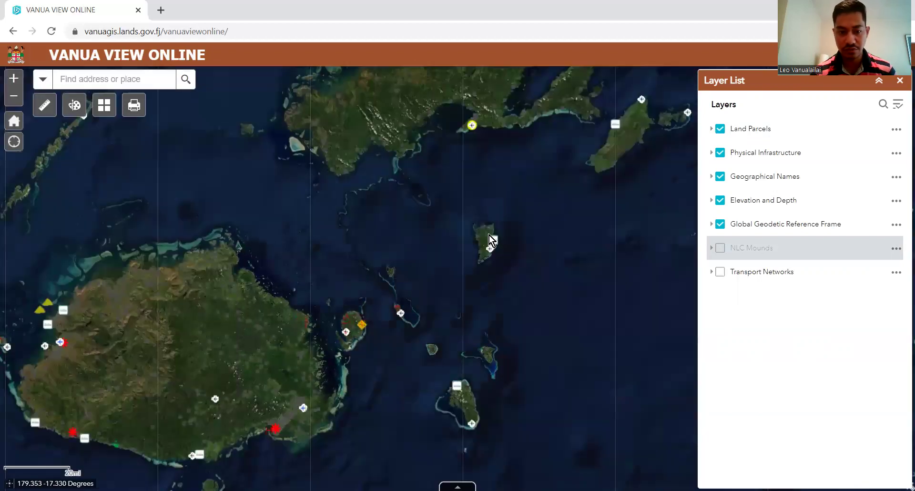
{"action": "left_click_drag", "start_coordinate": [437, 149], "coordinate": [393, 347]}
{"action": "left_click_drag", "start_coordinate": [362, 252], "coordinate": [340, 373]}
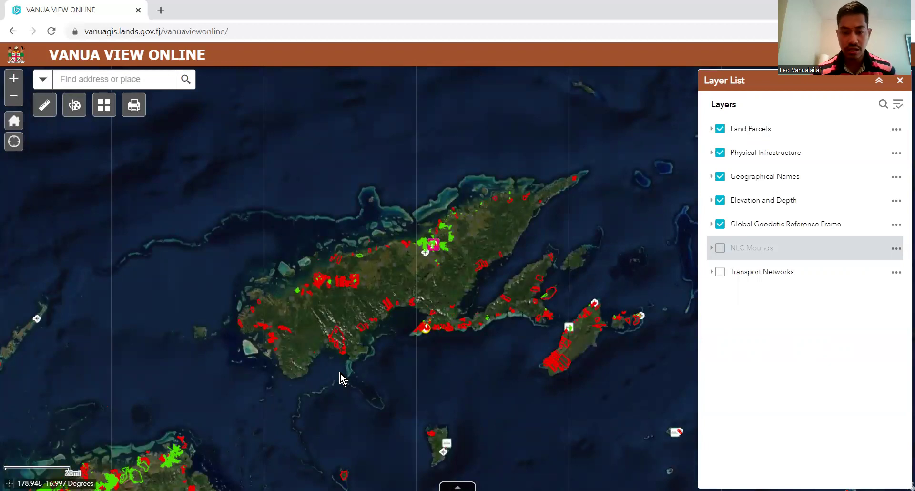
{"action": "scroll", "coordinate": [422, 330], "scroll_direction": "down", "scroll_amount": 1}
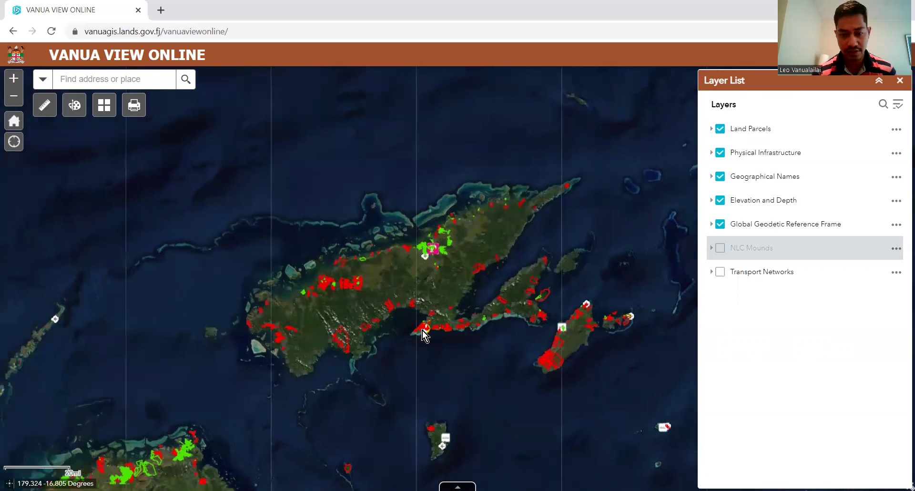
{"action": "scroll", "coordinate": [422, 330], "scroll_direction": "up", "scroll_amount": 3}
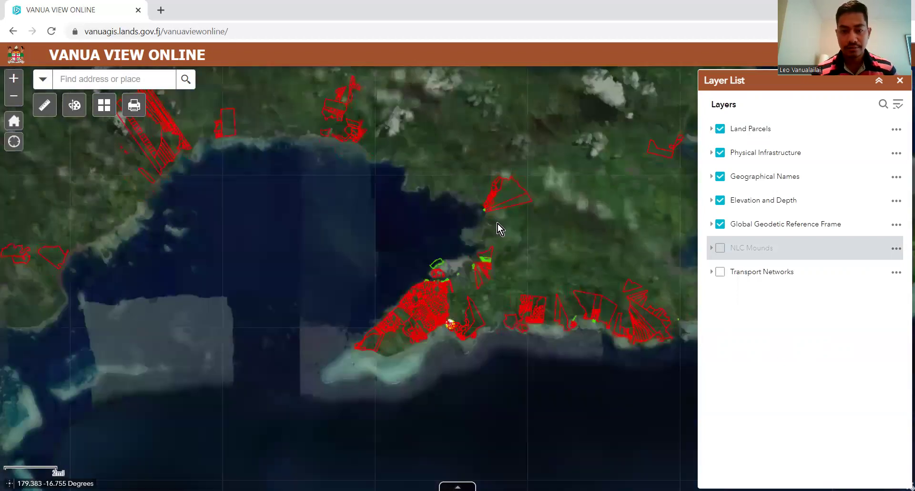
{"action": "scroll", "coordinate": [507, 224], "scroll_direction": "up", "scroll_amount": 2}
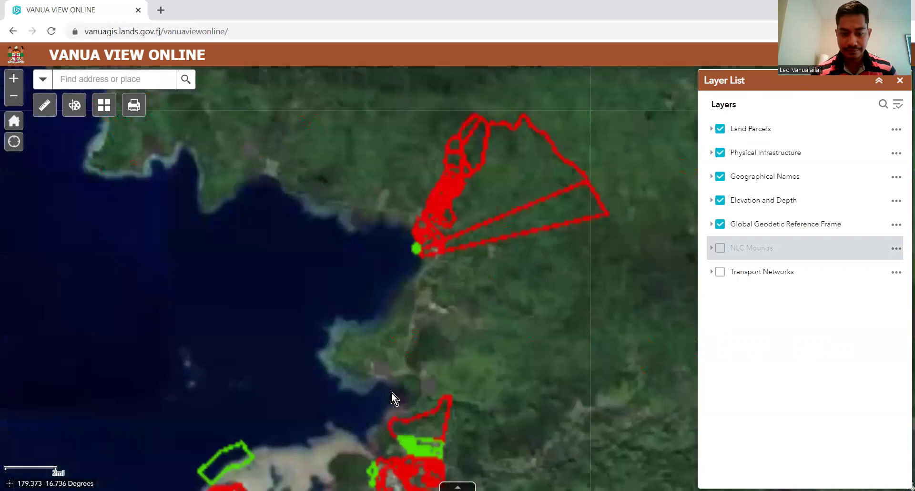
Step: Zoom in on the island's southern coast and frame the harbour town
{"action": "left_click_drag", "start_coordinate": [392, 398], "coordinate": [476, 194]}
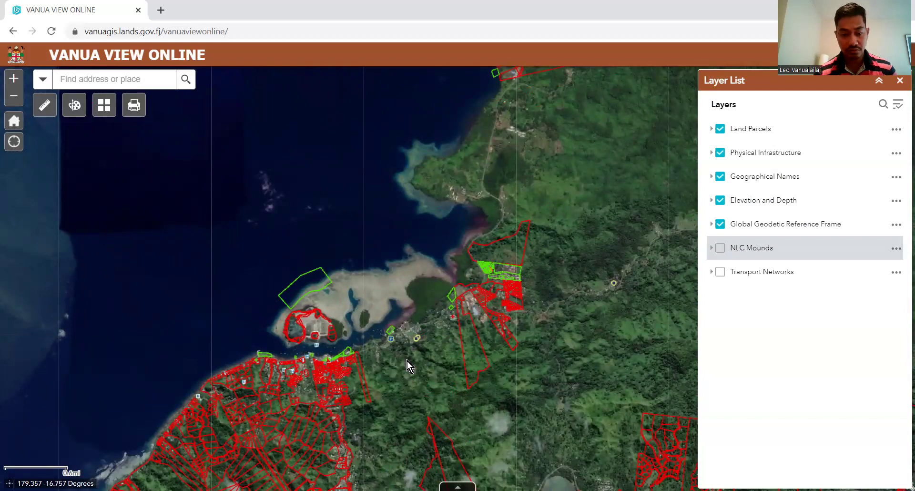
{"action": "left_click_drag", "start_coordinate": [407, 361], "coordinate": [469, 225]}
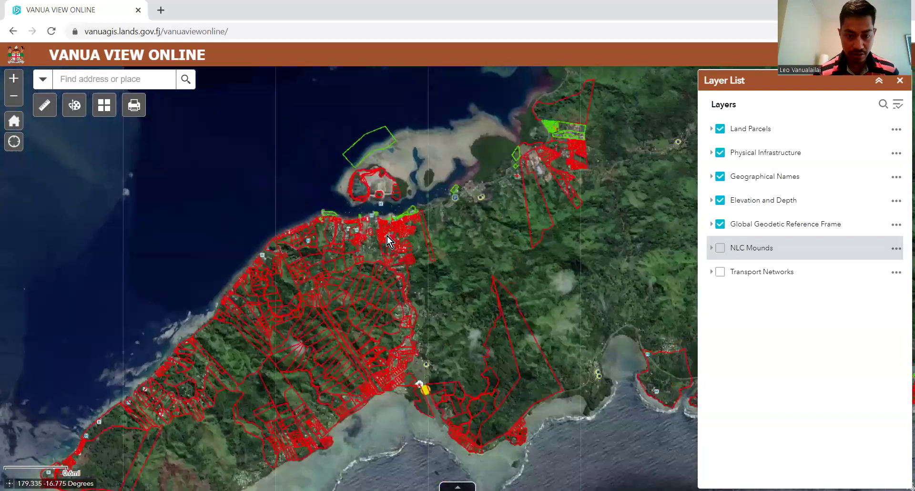
{"action": "scroll", "coordinate": [387, 236], "scroll_direction": "up", "scroll_amount": 1}
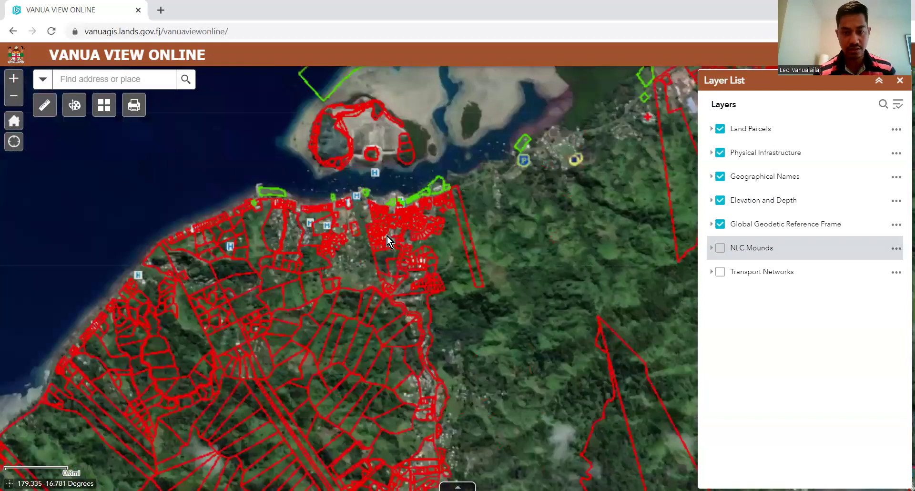
{"action": "scroll", "coordinate": [387, 236], "scroll_direction": "up", "scroll_amount": 1}
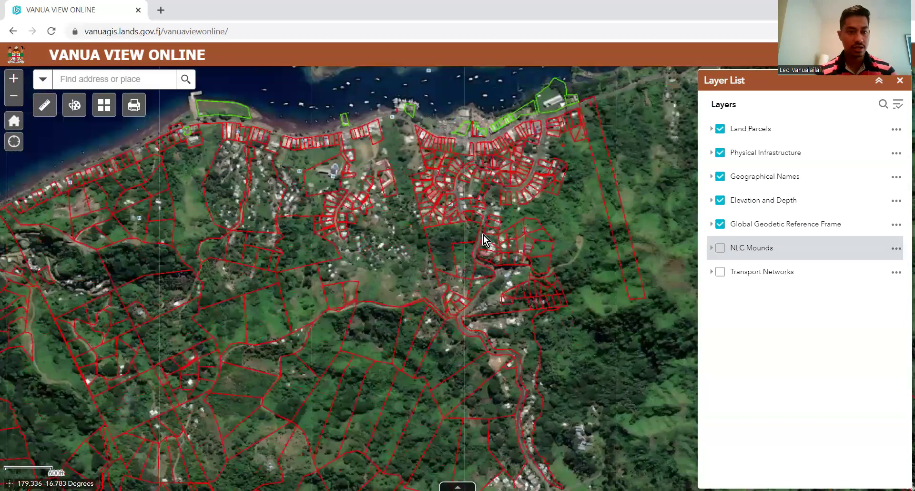
{"action": "left_click_drag", "start_coordinate": [393, 253], "coordinate": [423, 299]}
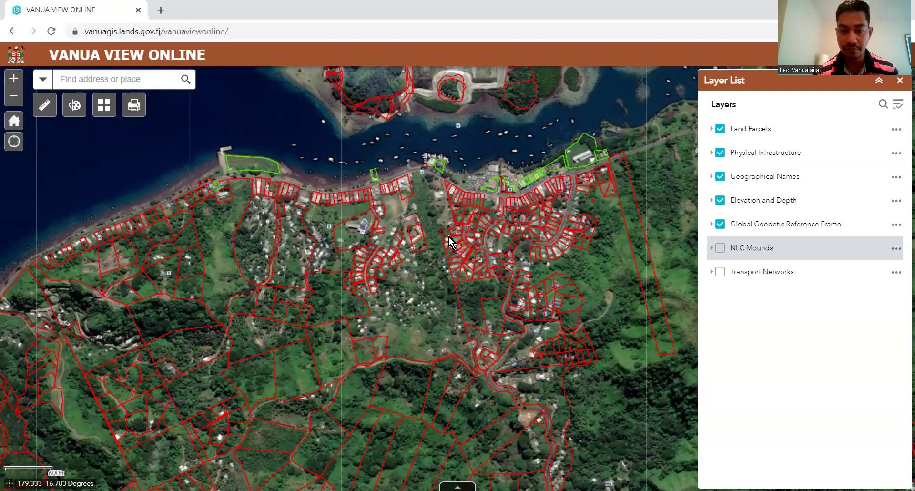
{"action": "left_click_drag", "start_coordinate": [448, 237], "coordinate": [407, 355]}
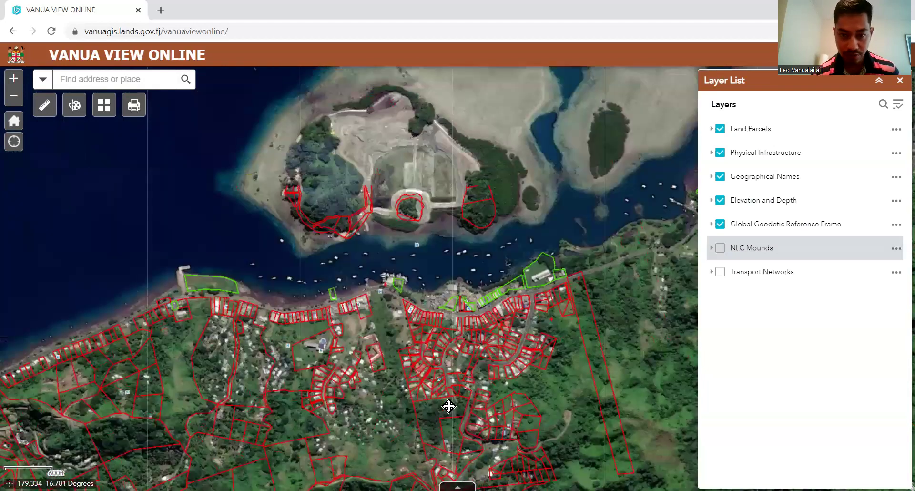
{"action": "left_click_drag", "start_coordinate": [445, 404], "coordinate": [477, 324]}
{"action": "left_click_drag", "start_coordinate": [401, 95], "coordinate": [397, 232]}
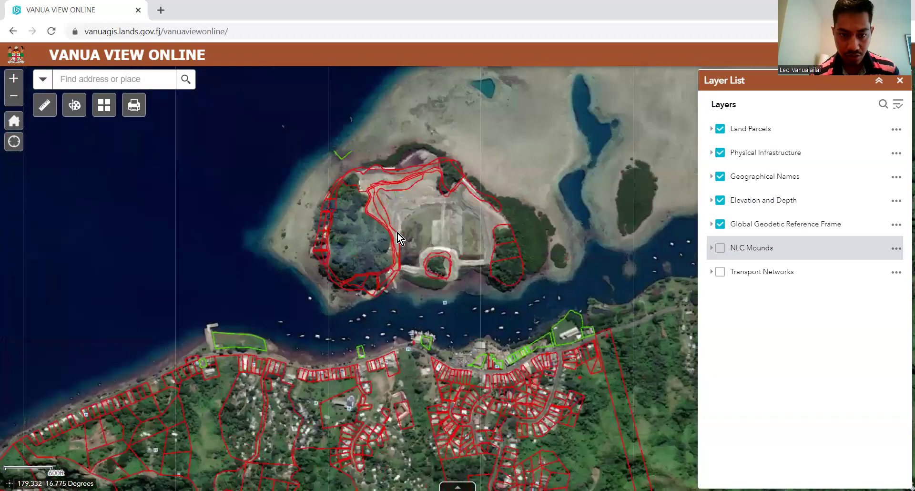
{"action": "left_click_drag", "start_coordinate": [346, 308], "coordinate": [325, 183]}
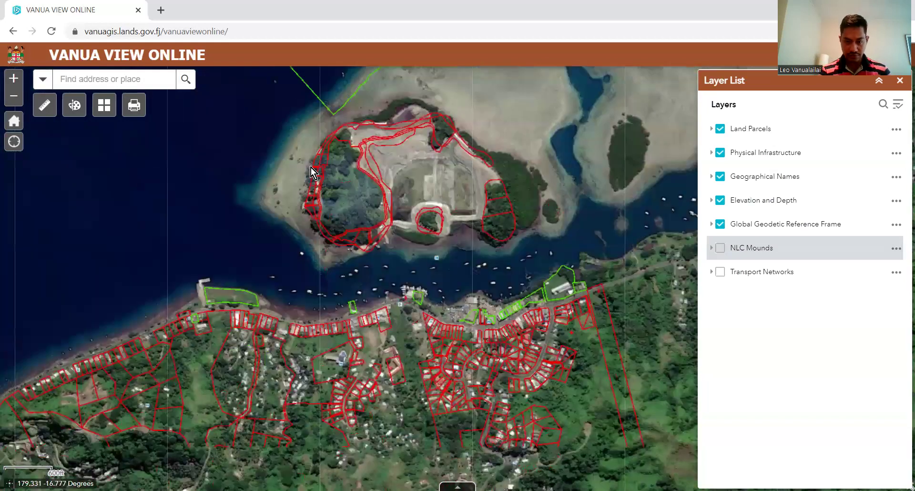
{"action": "left_click_drag", "start_coordinate": [450, 351], "coordinate": [415, 286]}
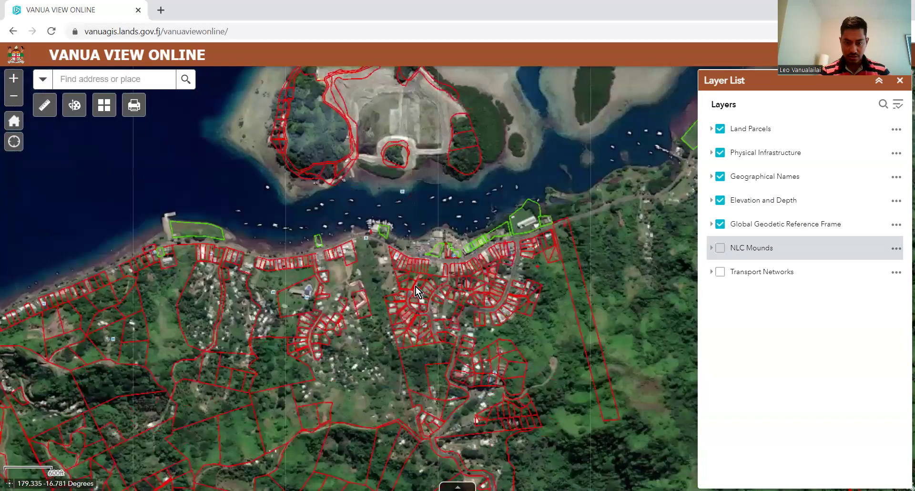
{"action": "scroll", "coordinate": [415, 286], "scroll_direction": "up", "scroll_amount": 3}
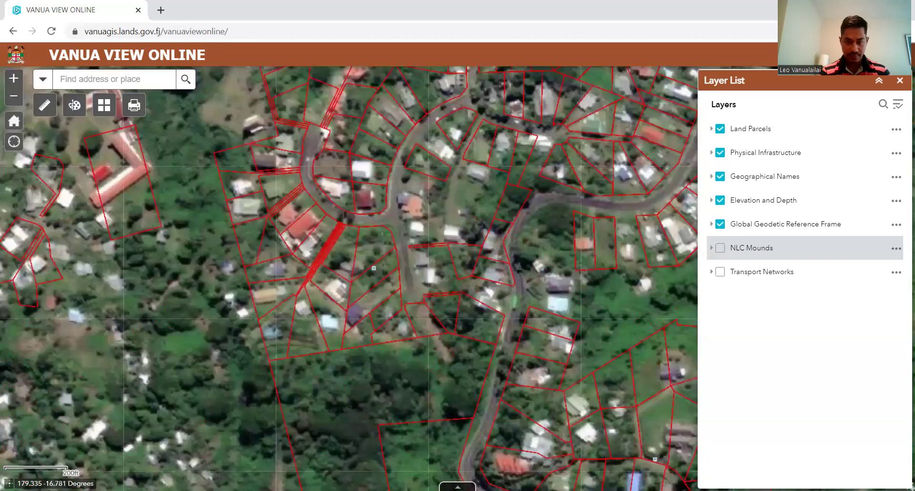
{"action": "scroll", "coordinate": [469, 409], "scroll_direction": "up", "scroll_amount": 3}
Step: Pan across the house parcels around the cul-de-sac at the 100 ft scale
{"action": "left_click_drag", "start_coordinate": [473, 420], "coordinate": [431, 412]}
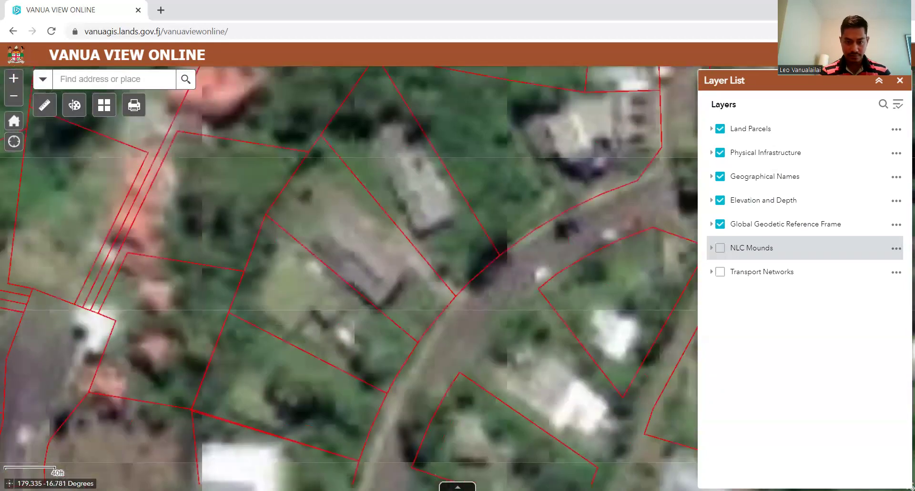
{"action": "left_click_drag", "start_coordinate": [499, 276], "coordinate": [268, 382]}
{"action": "left_click_drag", "start_coordinate": [543, 290], "coordinate": [201, 416]}
{"action": "left_click_drag", "start_coordinate": [519, 181], "coordinate": [269, 302]}
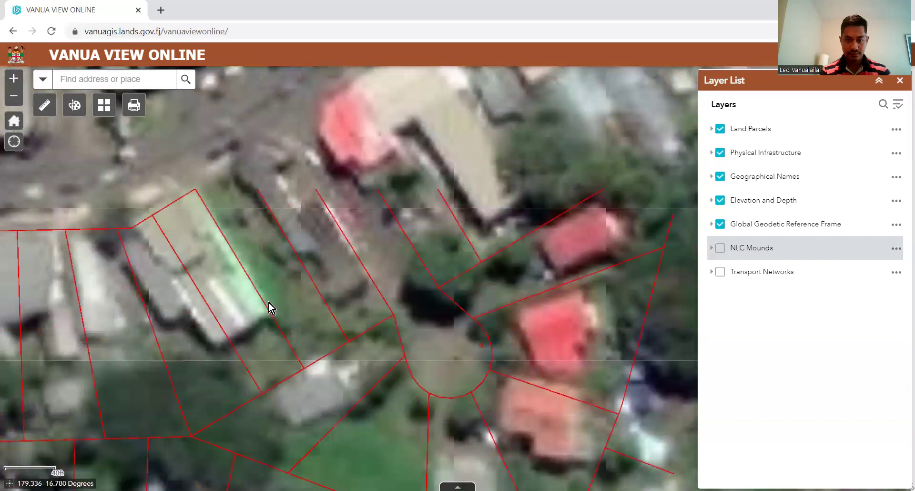
{"action": "left_click_drag", "start_coordinate": [467, 304], "coordinate": [283, 370]}
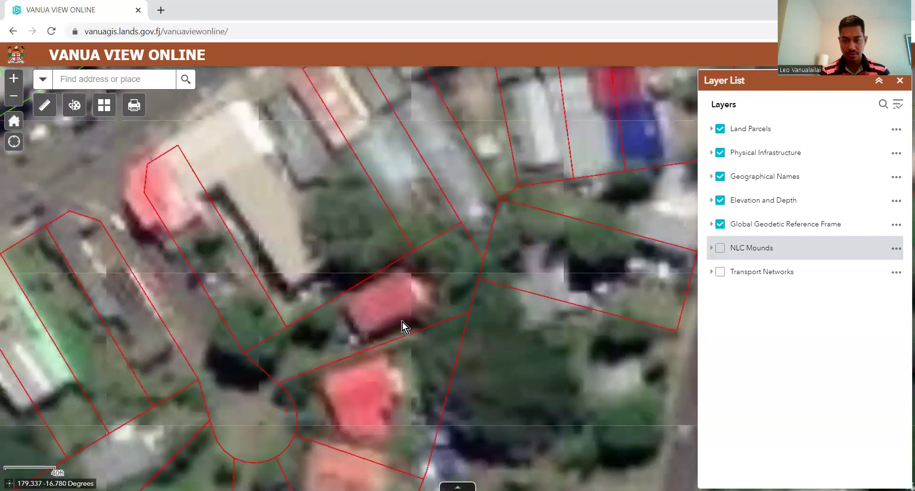
{"action": "scroll", "coordinate": [358, 327], "scroll_direction": "up", "scroll_amount": 1}
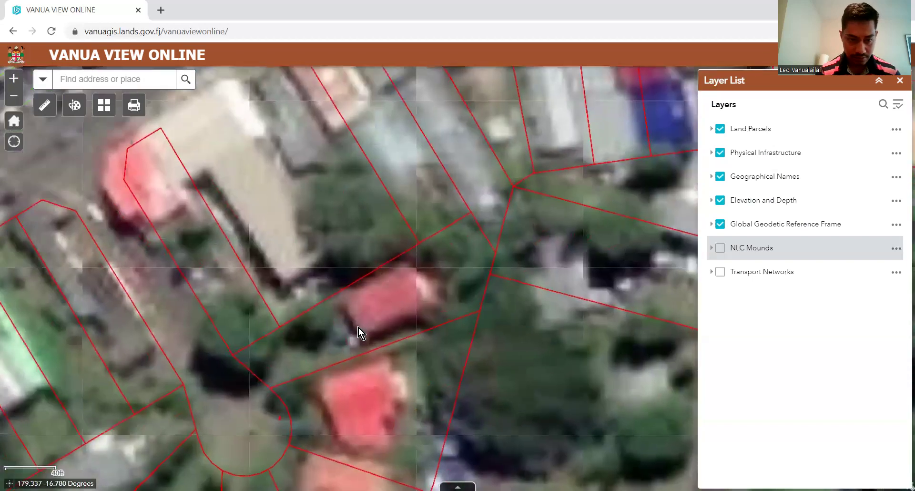
{"action": "scroll", "coordinate": [358, 328], "scroll_direction": "down", "scroll_amount": 1}
{"action": "scroll", "coordinate": [358, 327], "scroll_direction": "down", "scroll_amount": 1}
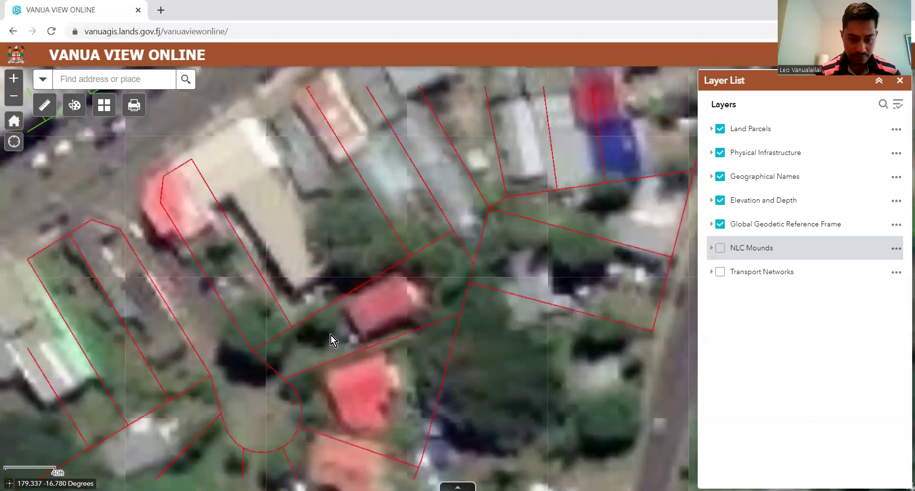
{"action": "left_click_drag", "start_coordinate": [358, 336], "coordinate": [382, 337]}
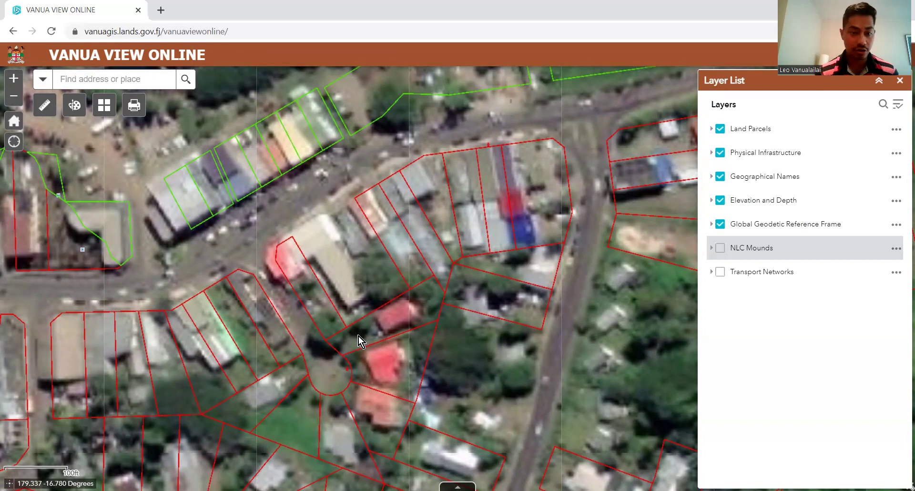
Step: Pan along the main street and zoom out to centre the island and reef
{"action": "left_click_drag", "start_coordinate": [296, 251], "coordinate": [406, 264]}
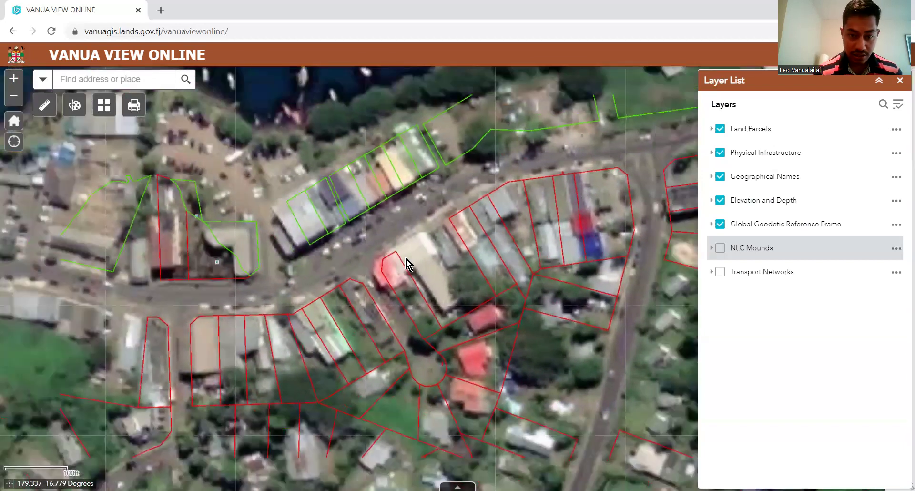
{"action": "scroll", "coordinate": [405, 259], "scroll_direction": "down", "scroll_amount": 1}
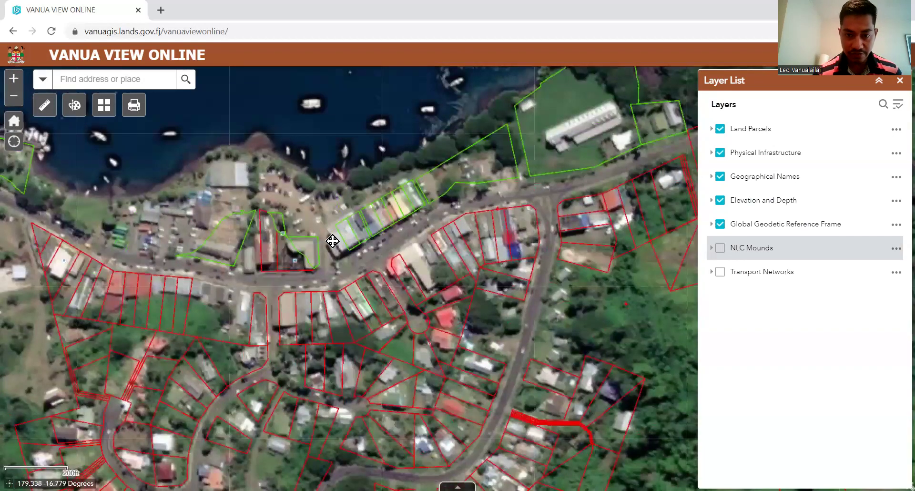
{"action": "left_click_drag", "start_coordinate": [467, 206], "coordinate": [331, 241]}
{"action": "left_click_drag", "start_coordinate": [497, 312], "coordinate": [431, 272]}
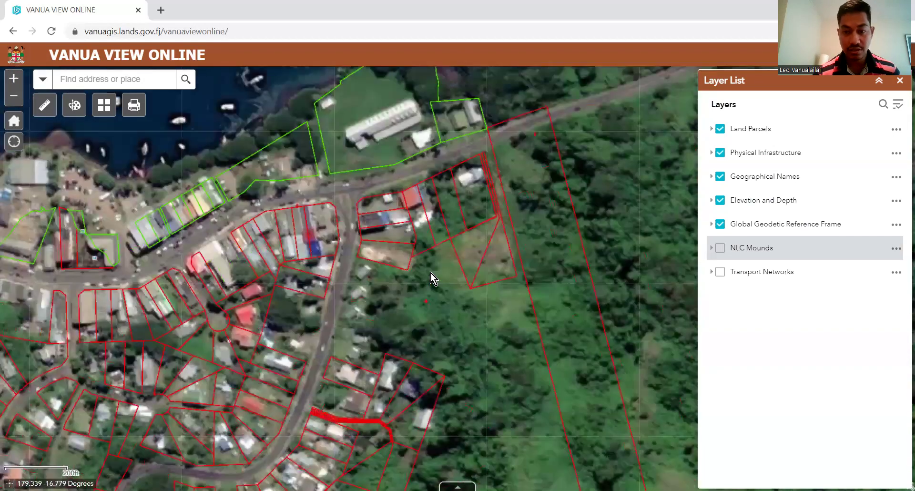
{"action": "scroll", "coordinate": [435, 273], "scroll_direction": "down", "scroll_amount": 1}
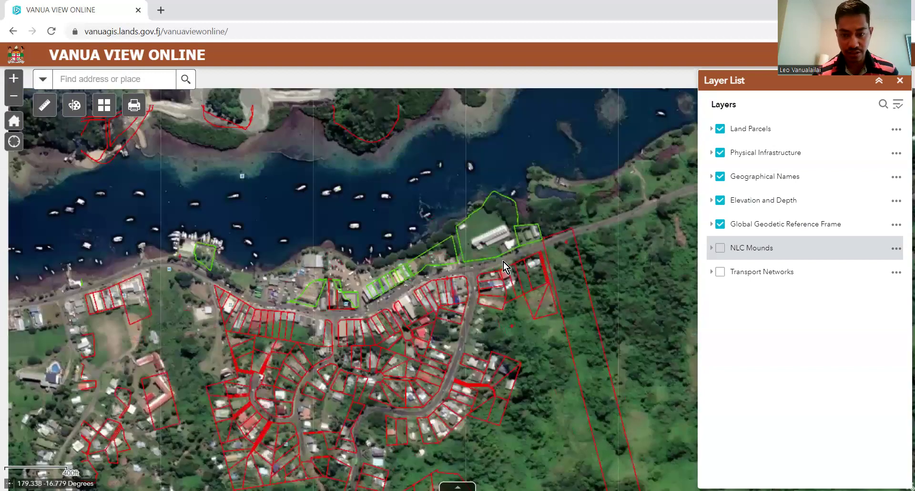
{"action": "scroll", "coordinate": [503, 262], "scroll_direction": "down", "scroll_amount": 1}
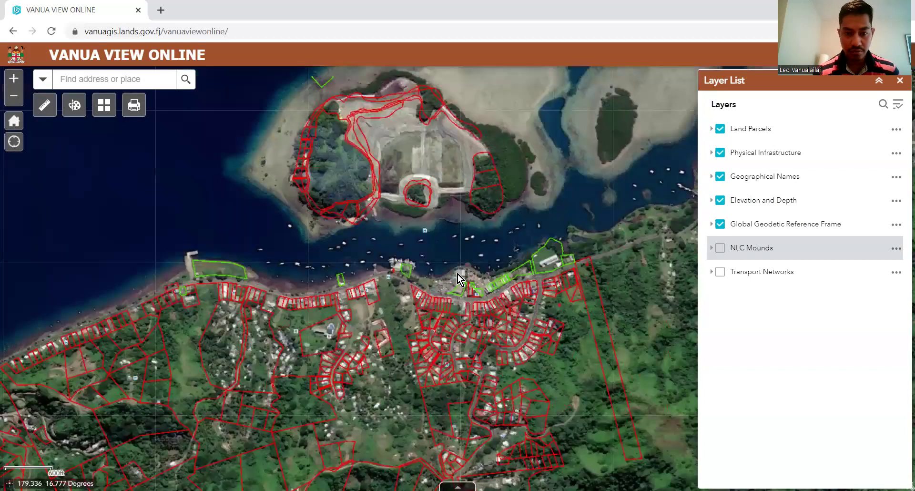
{"action": "left_click_drag", "start_coordinate": [457, 273], "coordinate": [445, 365]}
{"action": "left_click_drag", "start_coordinate": [533, 330], "coordinate": [401, 375]}
{"action": "left_click_drag", "start_coordinate": [326, 308], "coordinate": [505, 328]}
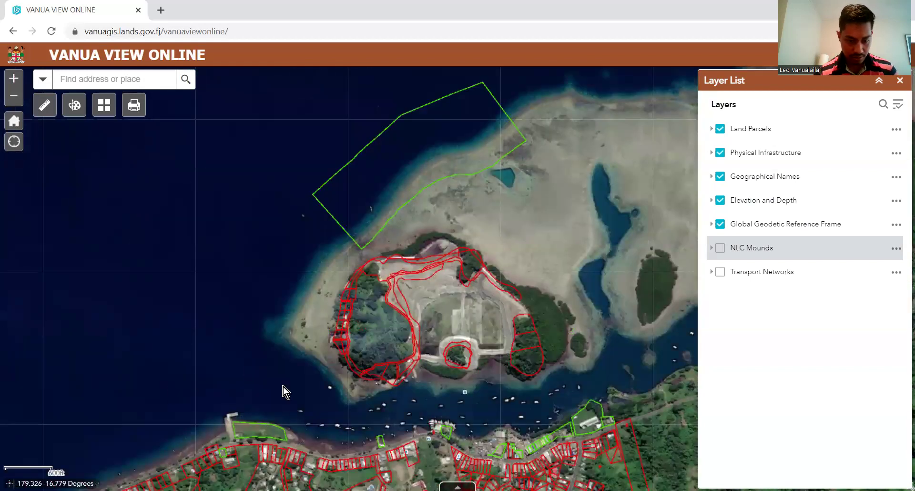
{"action": "left_click_drag", "start_coordinate": [283, 386], "coordinate": [313, 243]}
Step: Check a coastal parcel's popup, then zoom out over the reef and coast east of the harbour
{"action": "left_click", "coordinate": [254, 330]}
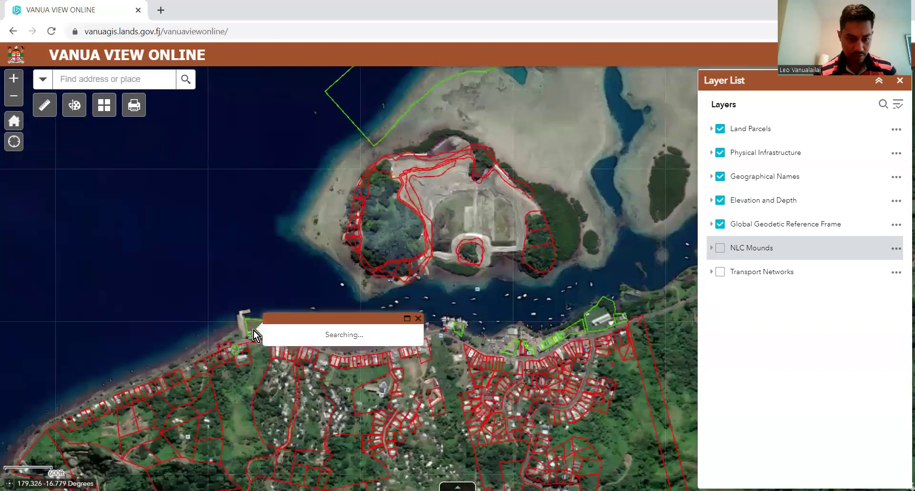
{"action": "left_click", "coordinate": [417, 260]}
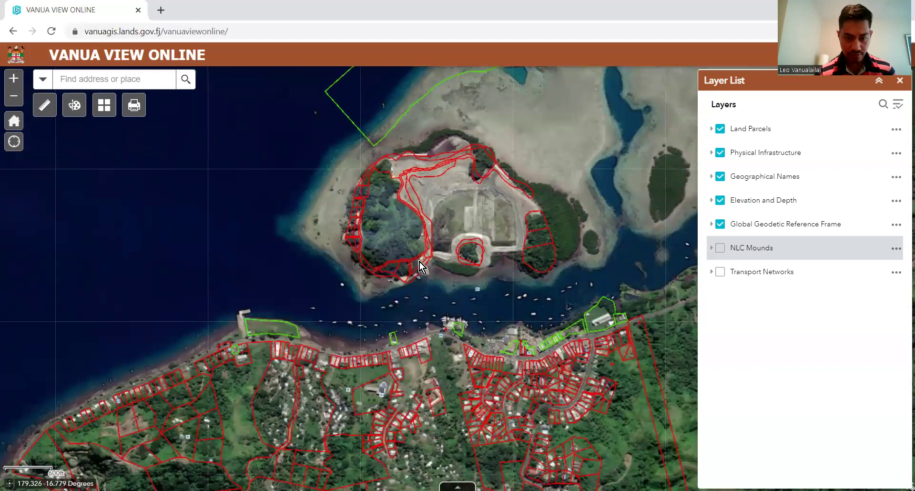
{"action": "left_click_drag", "start_coordinate": [251, 287], "coordinate": [208, 331]}
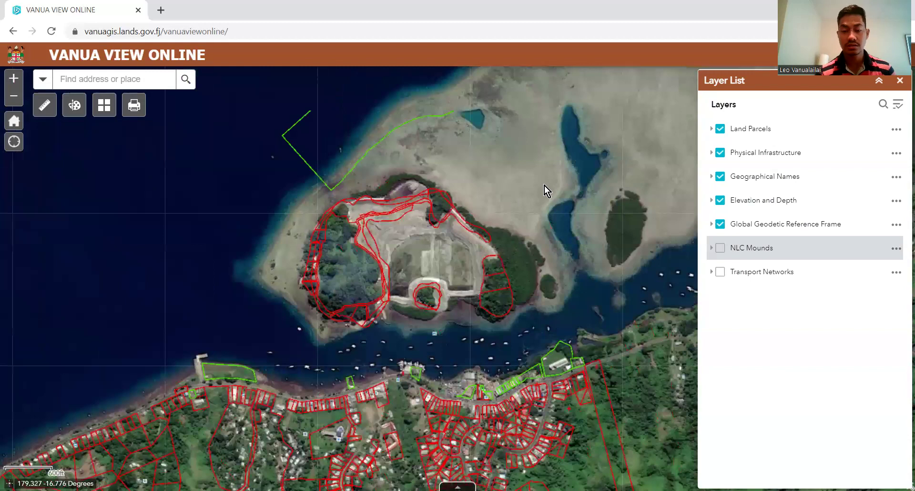
{"action": "left_click_drag", "start_coordinate": [454, 266], "coordinate": [417, 324]}
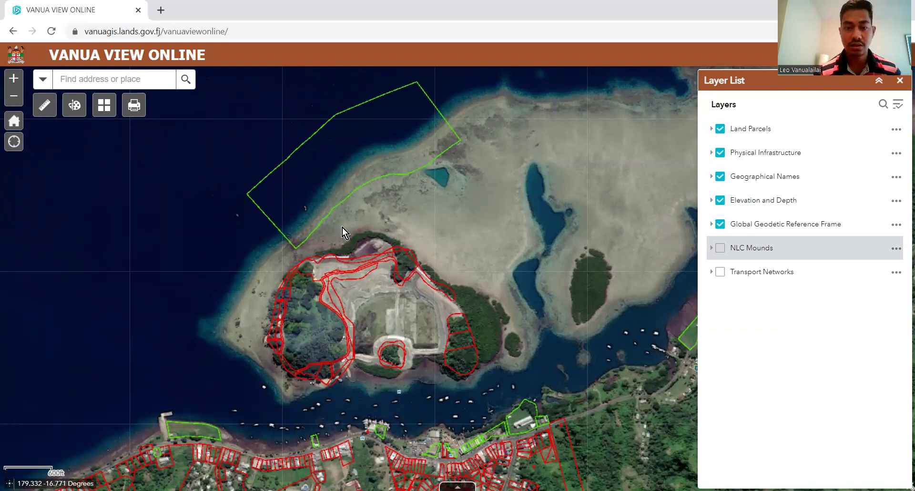
{"action": "scroll", "coordinate": [342, 227], "scroll_direction": "down", "scroll_amount": 1}
{"action": "left_click_drag", "start_coordinate": [452, 208], "coordinate": [383, 178]}
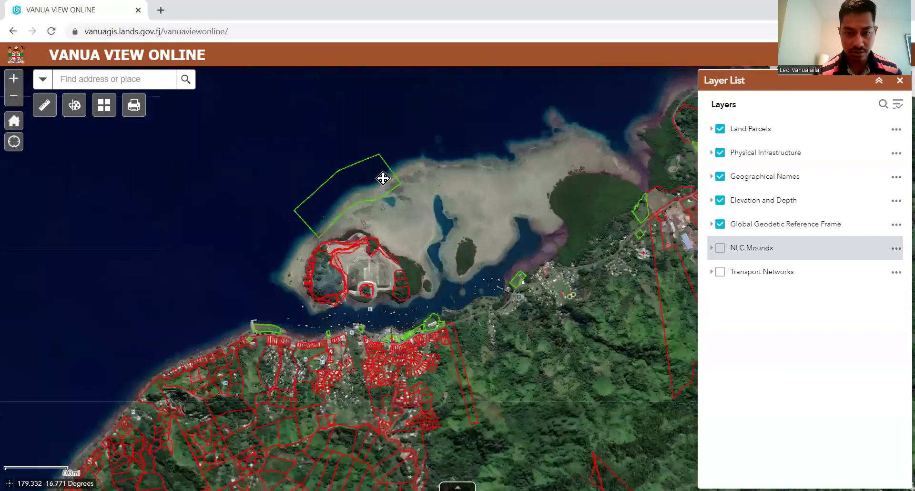
{"action": "scroll", "coordinate": [369, 193], "scroll_direction": "down", "scroll_amount": 1}
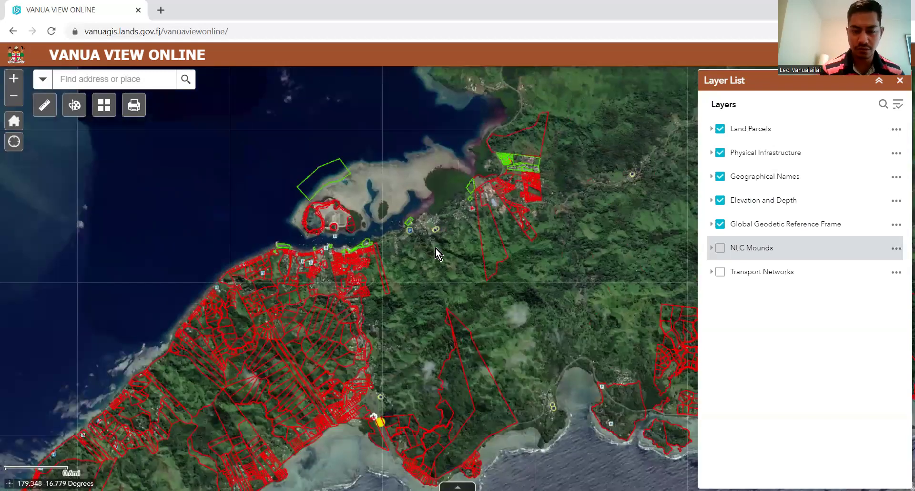
{"action": "left_click_drag", "start_coordinate": [416, 317], "coordinate": [407, 339]}
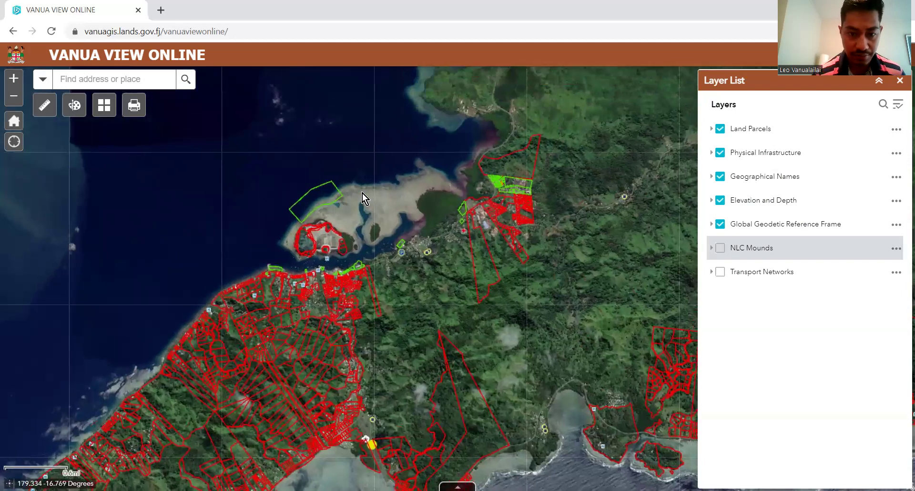
{"action": "scroll", "coordinate": [489, 350], "scroll_direction": "down", "scroll_amount": 1}
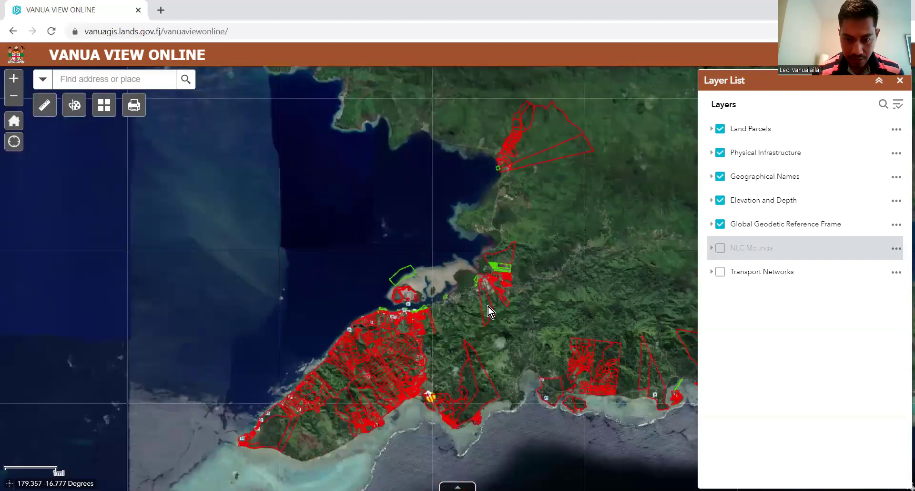
Step: Switch the Measurement tool to Area, then close it
{"action": "left_click", "coordinate": [44, 105]}
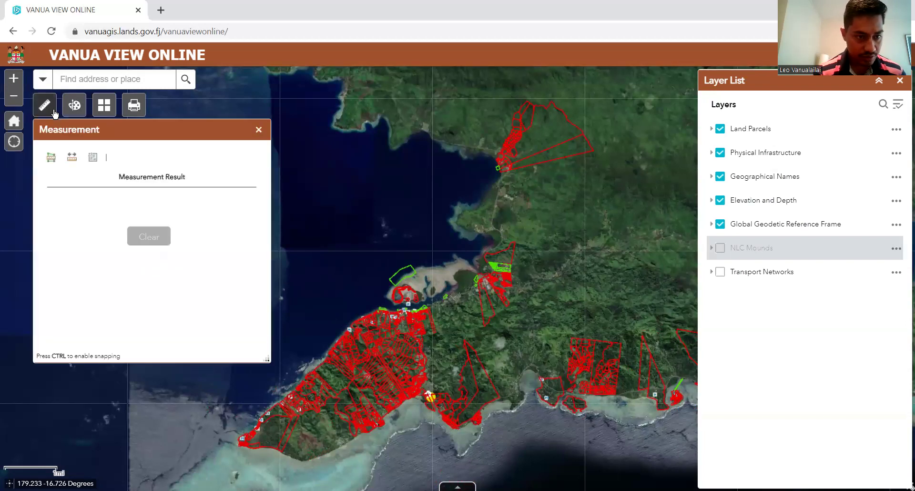
{"action": "left_click", "coordinate": [50, 159]}
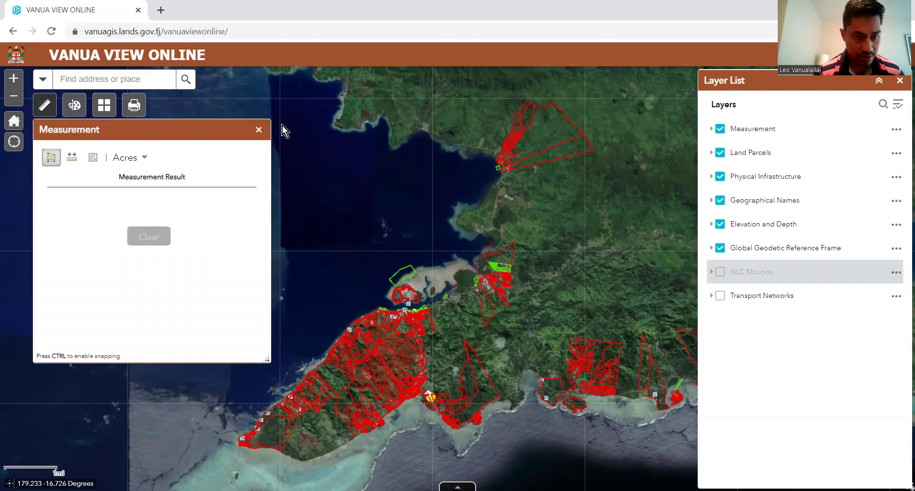
{"action": "left_click", "coordinate": [258, 129]}
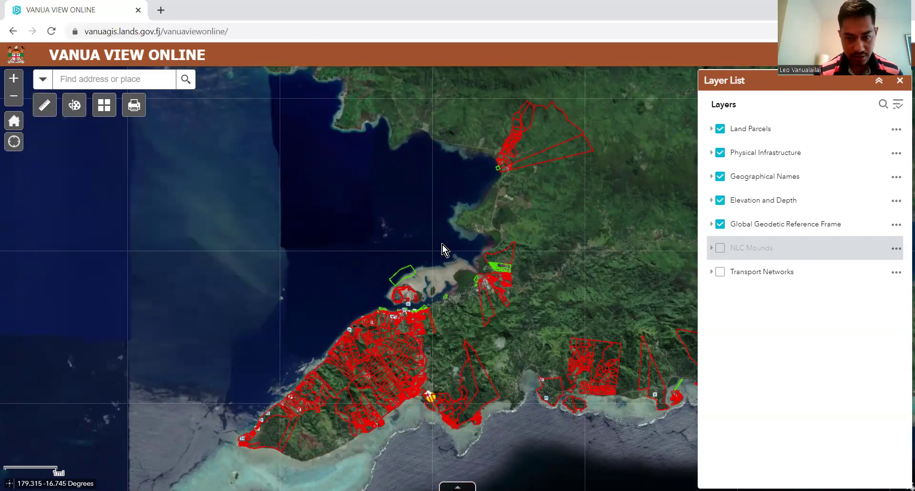
Step: Read the bay parcel's details, zoom to LOT 5, and zoom back out with its popup closed
{"action": "left_click", "coordinate": [510, 260]}
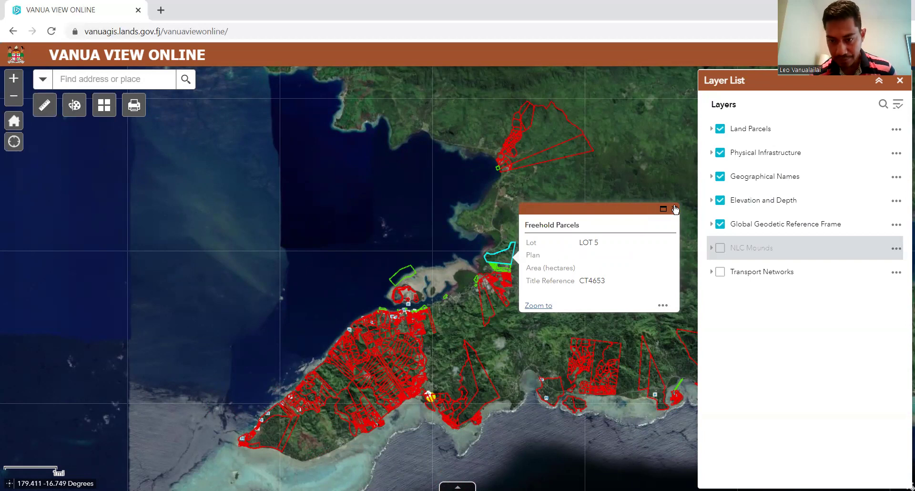
{"action": "left_click", "coordinate": [544, 307]}
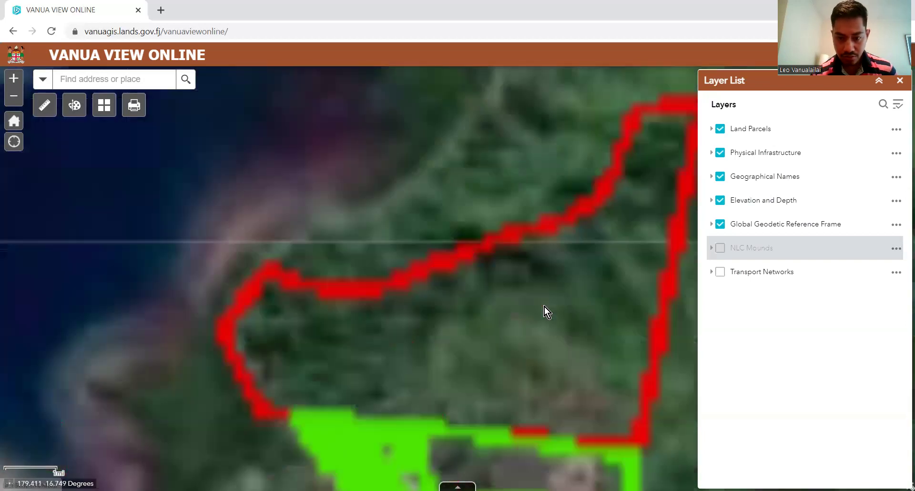
{"action": "left_click_drag", "start_coordinate": [586, 294], "coordinate": [373, 287]}
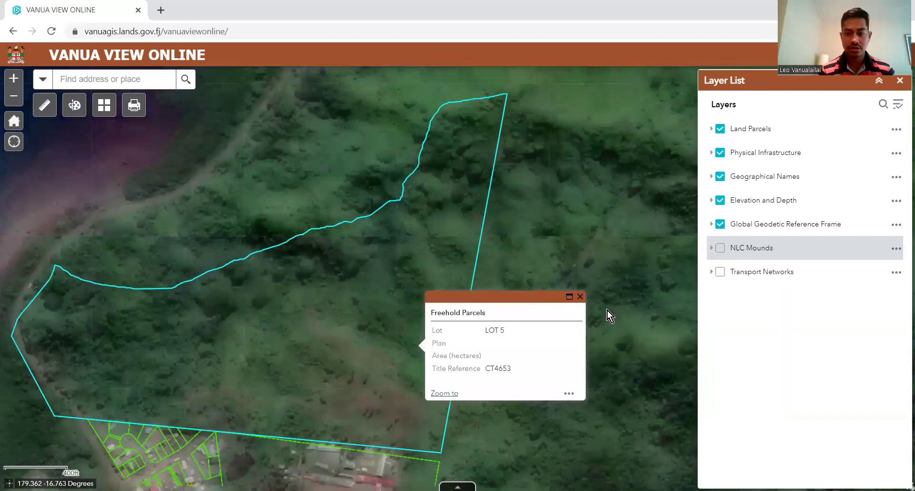
{"action": "left_click", "coordinate": [580, 296]}
{"action": "left_click", "coordinate": [376, 304]}
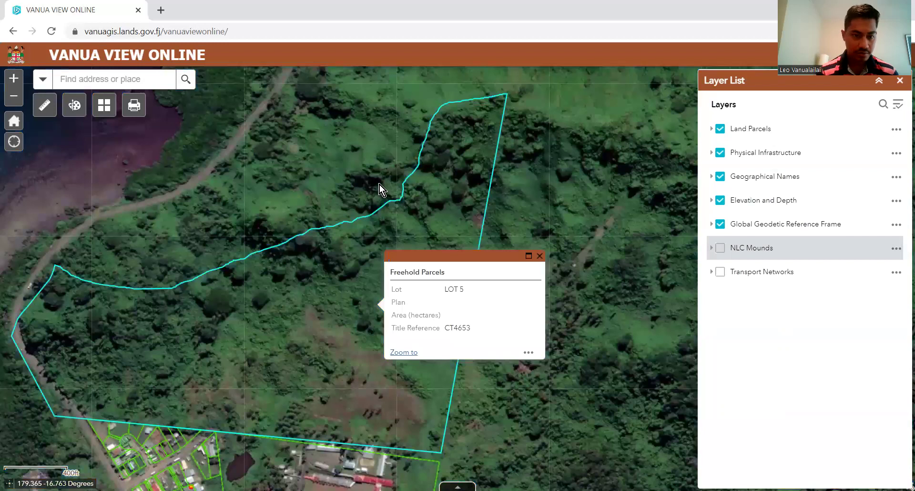
{"action": "left_click_drag", "start_coordinate": [349, 129], "coordinate": [367, 127]}
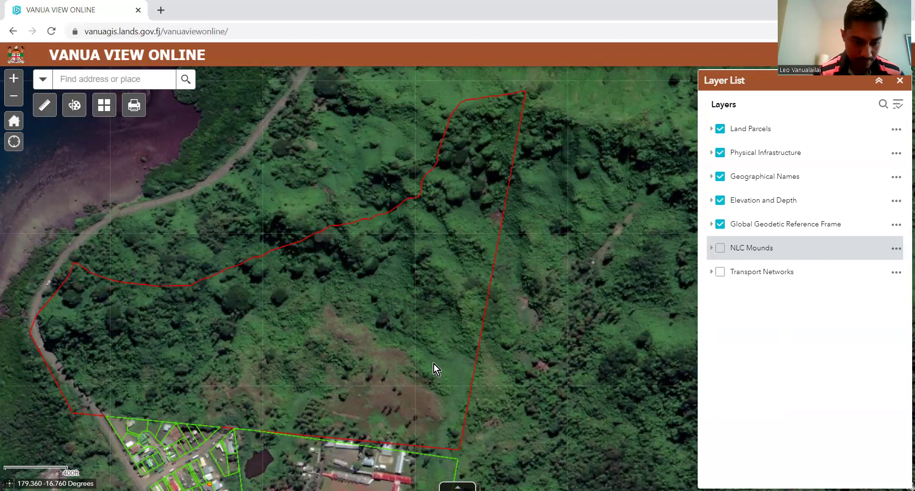
{"action": "scroll", "coordinate": [391, 304], "scroll_direction": "down", "scroll_amount": 3}
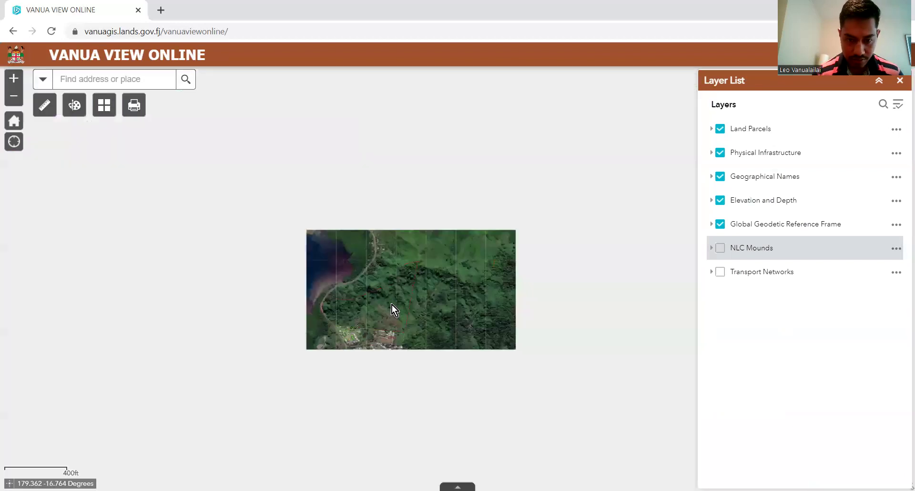
Step: Zoom out, pan to the northern coast, and zoom in on the riverside town near 179.377, -16.431
{"action": "scroll", "coordinate": [392, 305], "scroll_direction": "down", "scroll_amount": 3}
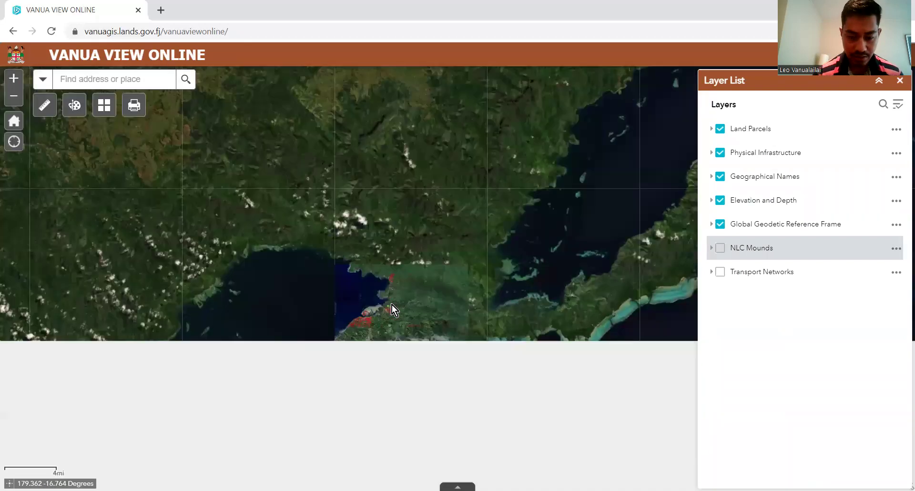
{"action": "left_click_drag", "start_coordinate": [418, 188], "coordinate": [388, 275]}
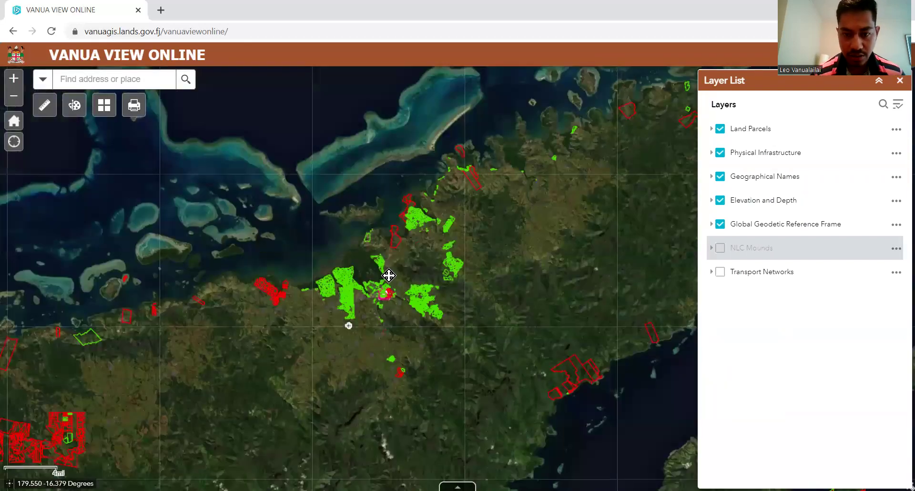
{"action": "left_click_drag", "start_coordinate": [534, 248], "coordinate": [238, 288]}
{"action": "left_click_drag", "start_coordinate": [306, 288], "coordinate": [534, 247]}
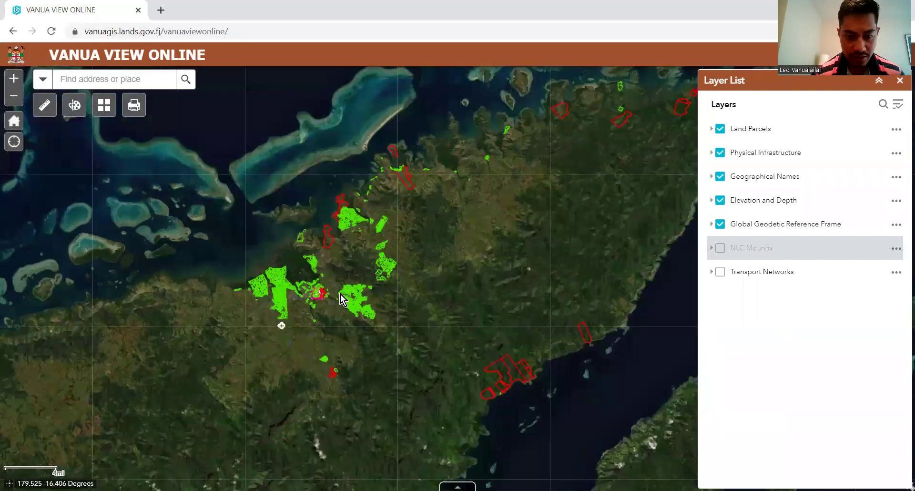
{"action": "scroll", "coordinate": [321, 293], "scroll_direction": "down", "scroll_amount": 1}
{"action": "scroll", "coordinate": [321, 293], "scroll_direction": "up", "scroll_amount": 2}
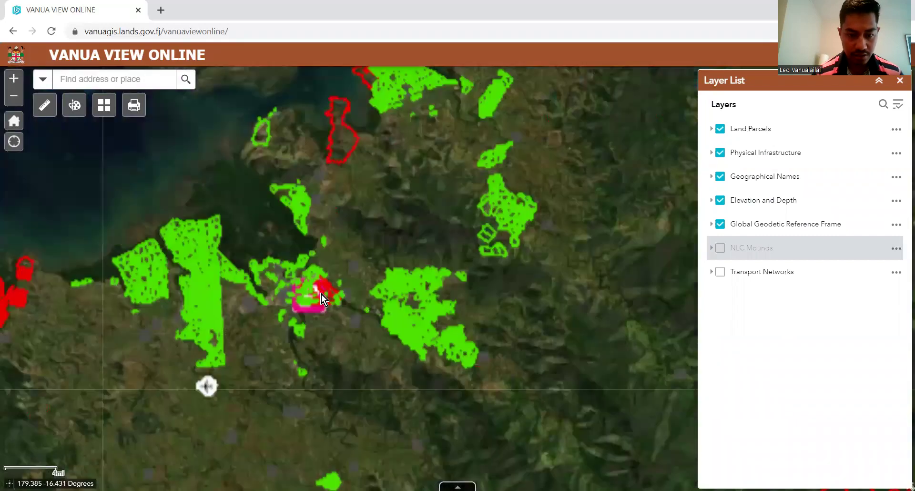
{"action": "scroll", "coordinate": [321, 294], "scroll_direction": "up", "scroll_amount": 2}
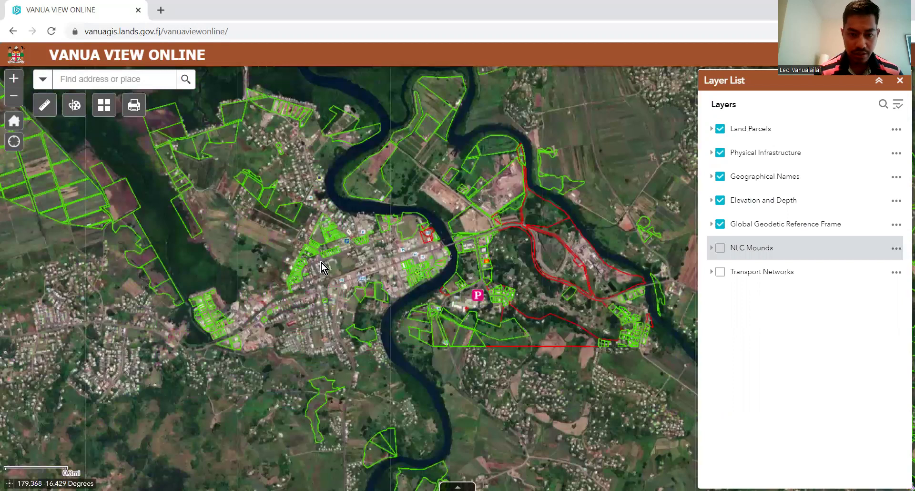
{"action": "scroll", "coordinate": [321, 262], "scroll_direction": "up", "scroll_amount": 1}
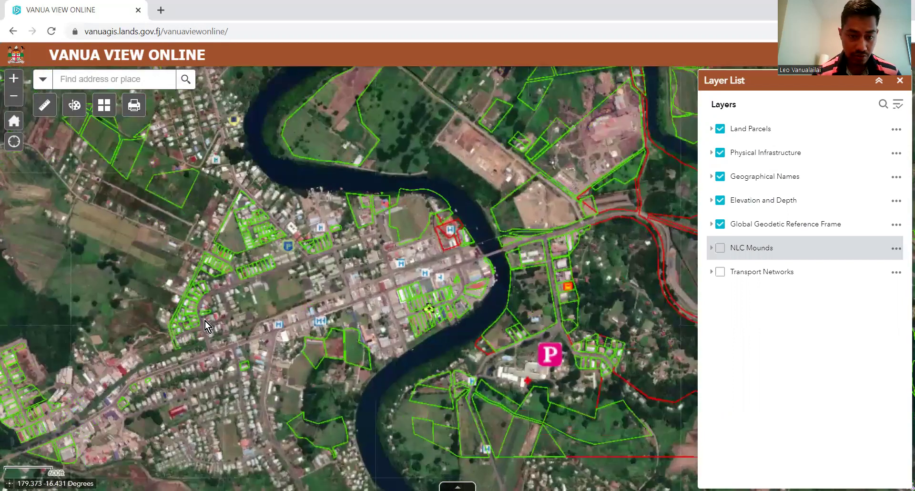
{"action": "left_click_drag", "start_coordinate": [291, 339], "coordinate": [339, 267]}
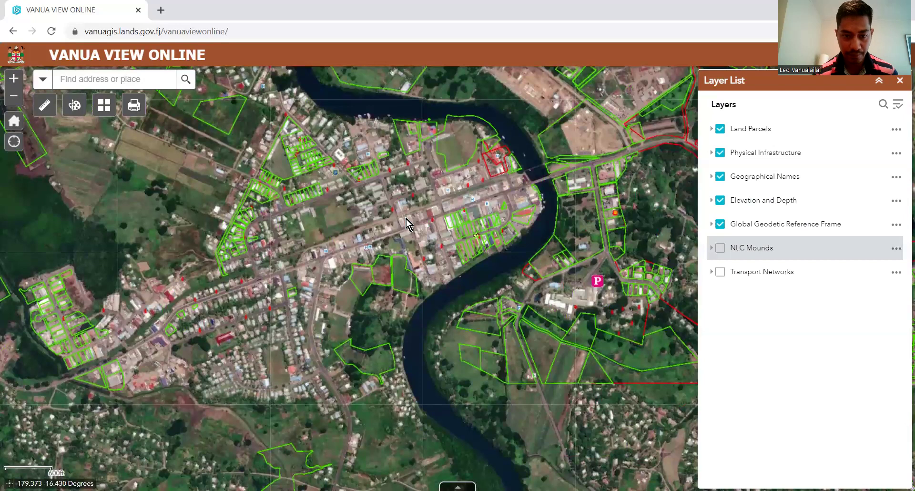
{"action": "scroll", "coordinate": [406, 219], "scroll_direction": "down", "scroll_amount": 1}
{"action": "scroll", "coordinate": [392, 236], "scroll_direction": "up", "scroll_amount": 1}
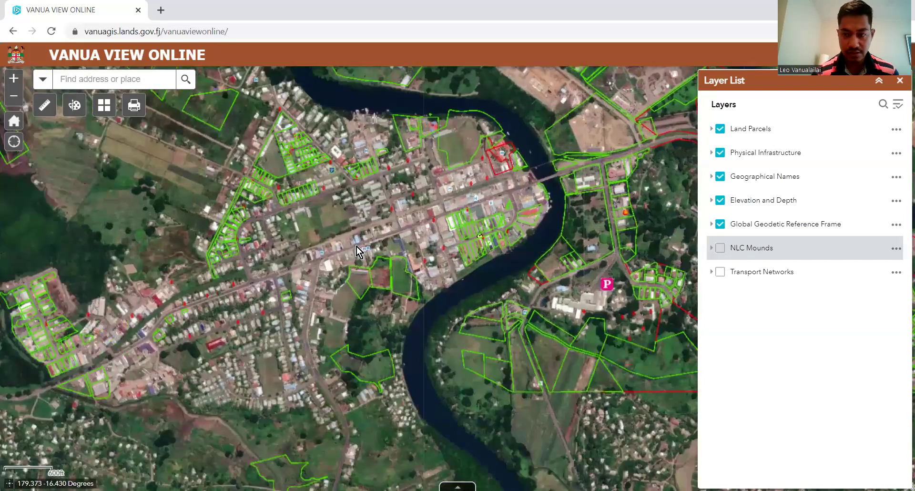
{"action": "scroll", "coordinate": [357, 246], "scroll_direction": "up", "scroll_amount": 1}
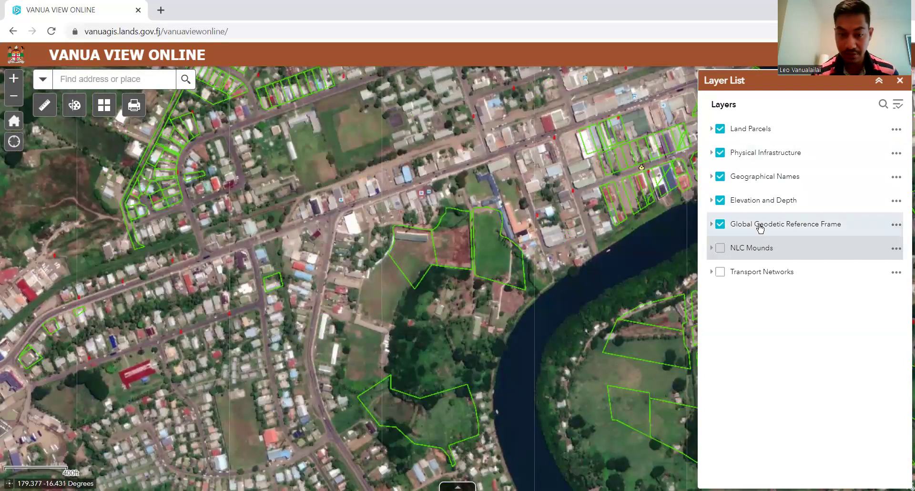
Step: Expand Land Parcels > Surveyed & Tenure Leases and tick Parcel to show orange lot boundaries
{"action": "left_click", "coordinate": [710, 129]}
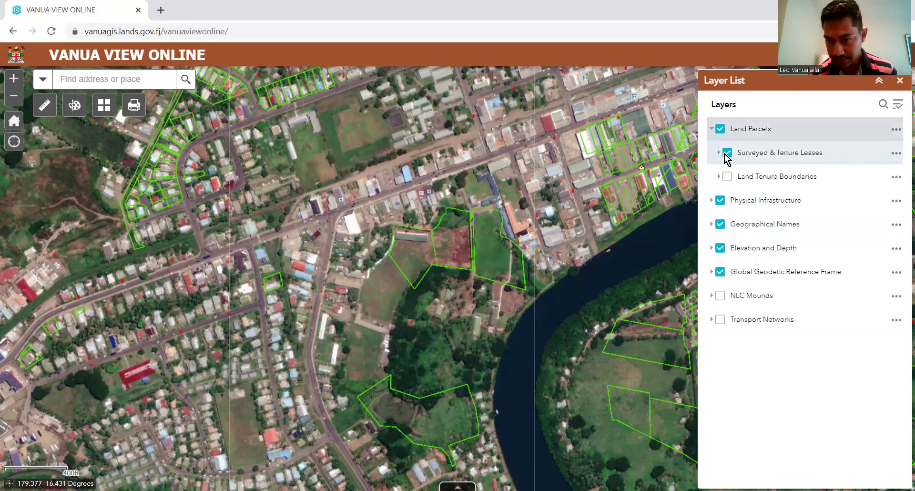
{"action": "left_click", "coordinate": [719, 153]}
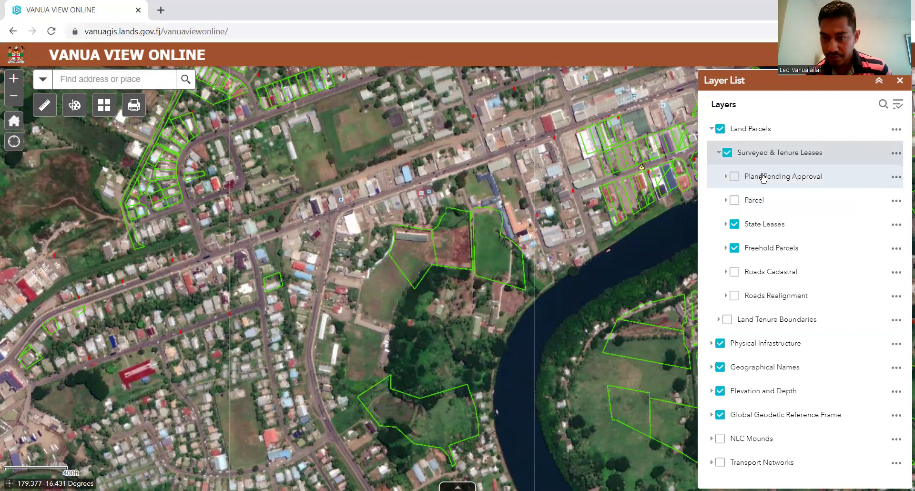
{"action": "left_click", "coordinate": [734, 200]}
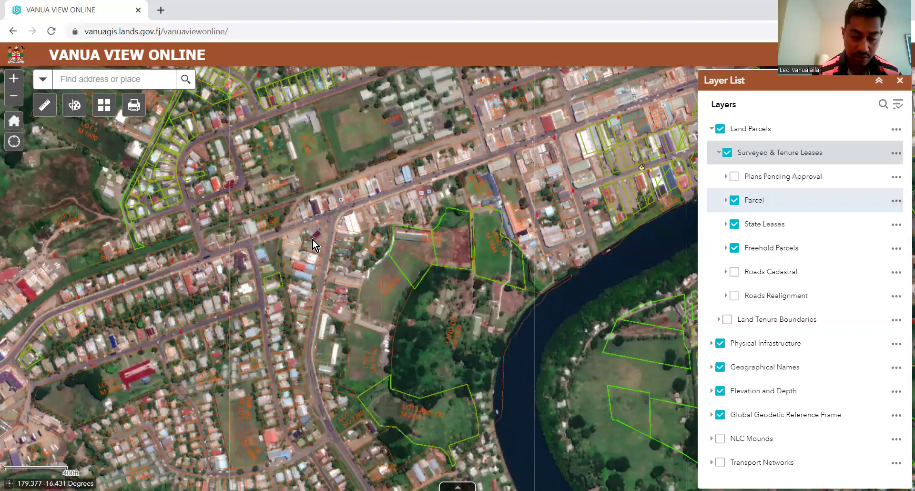
Step: Zoom in on Labasa Township, view the LOT 11 parcel details, then close the popup
{"action": "scroll", "coordinate": [350, 216], "scroll_direction": "down", "scroll_amount": 1}
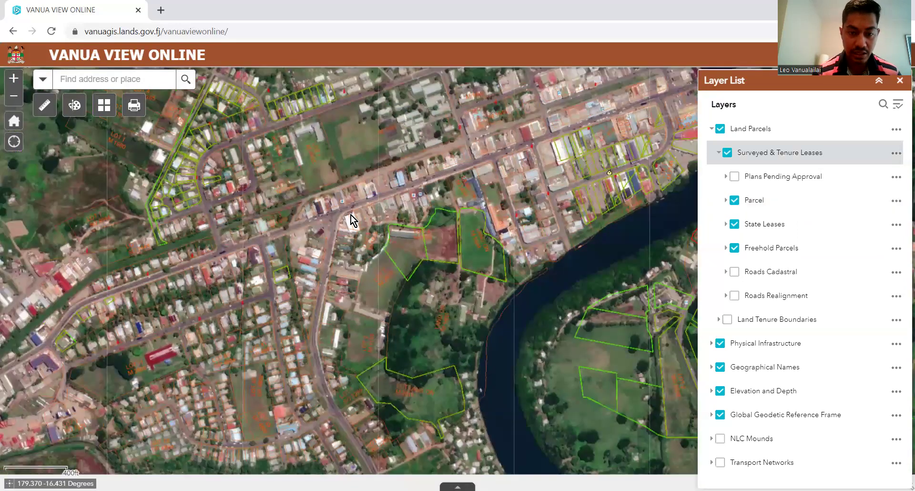
{"action": "scroll", "coordinate": [351, 216], "scroll_direction": "up", "scroll_amount": 1}
{"action": "scroll", "coordinate": [366, 254], "scroll_direction": "up", "scroll_amount": 1}
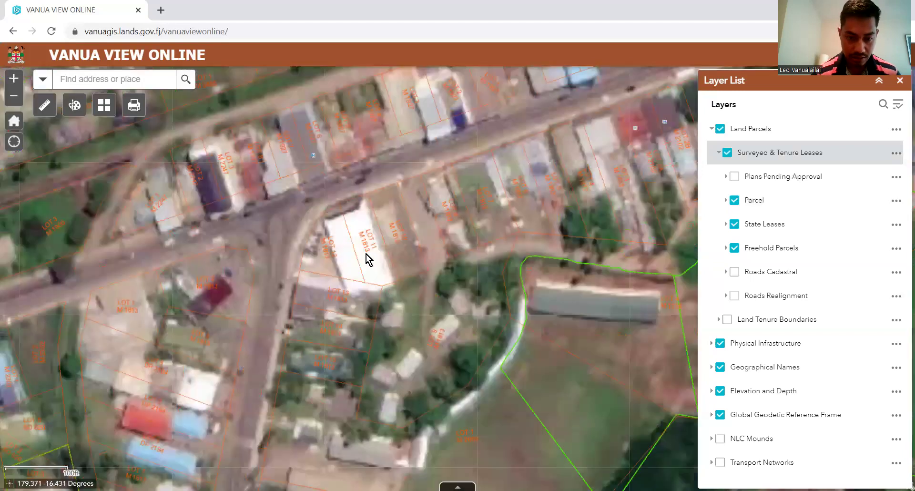
{"action": "left_click", "coordinate": [365, 253]}
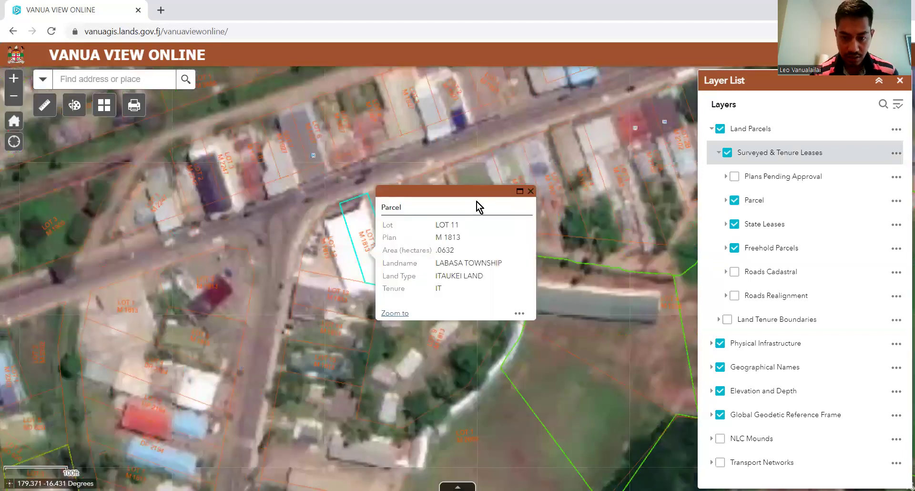
{"action": "left_click", "coordinate": [530, 191]}
Step: Pan and zoom back out over Labasa's riverside centre
{"action": "left_click_drag", "start_coordinate": [320, 272], "coordinate": [273, 288]}
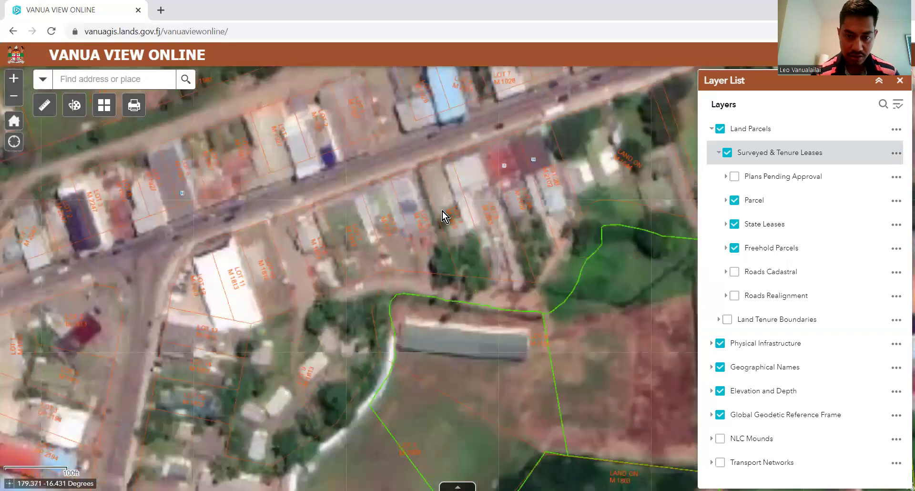
{"action": "left_click_drag", "start_coordinate": [448, 213], "coordinate": [269, 284]}
{"action": "scroll", "coordinate": [270, 284], "scroll_direction": "down", "scroll_amount": 2}
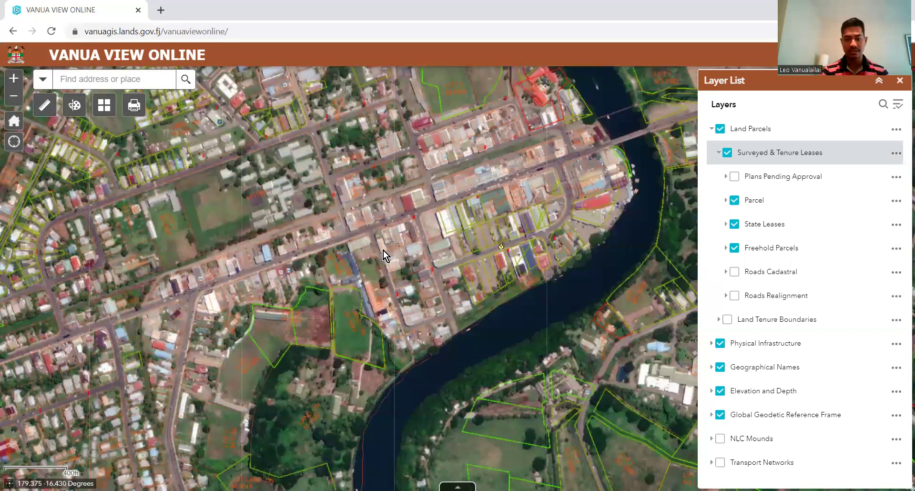
Step: Pan across Labasa's western streets to the river, south bank and area south of town
{"action": "left_click_drag", "start_coordinate": [382, 250], "coordinate": [557, 309]}
{"action": "left_click_drag", "start_coordinate": [345, 198], "coordinate": [481, 239]}
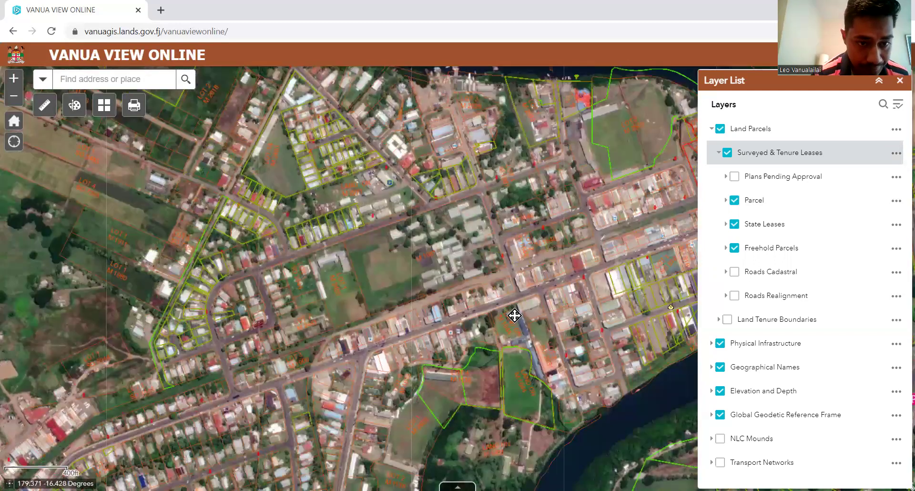
{"action": "left_click_drag", "start_coordinate": [391, 310], "coordinate": [187, 182]}
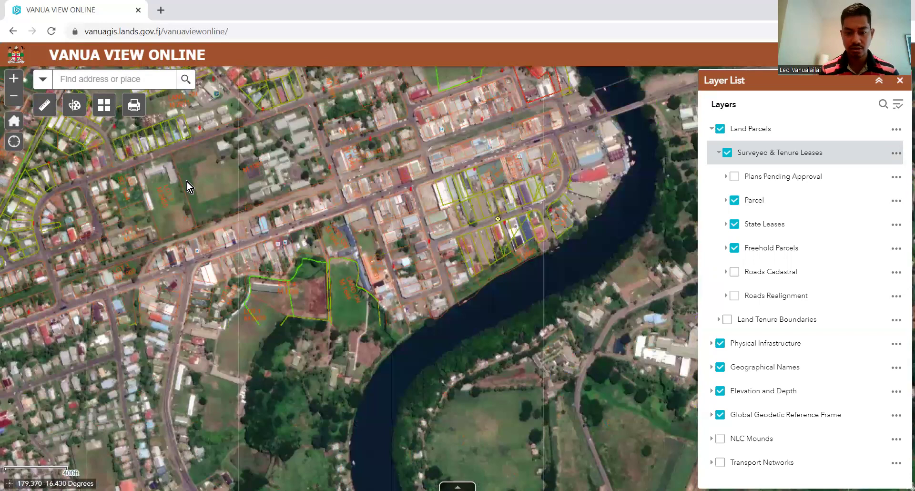
{"action": "left_click_drag", "start_coordinate": [359, 294], "coordinate": [423, 76]}
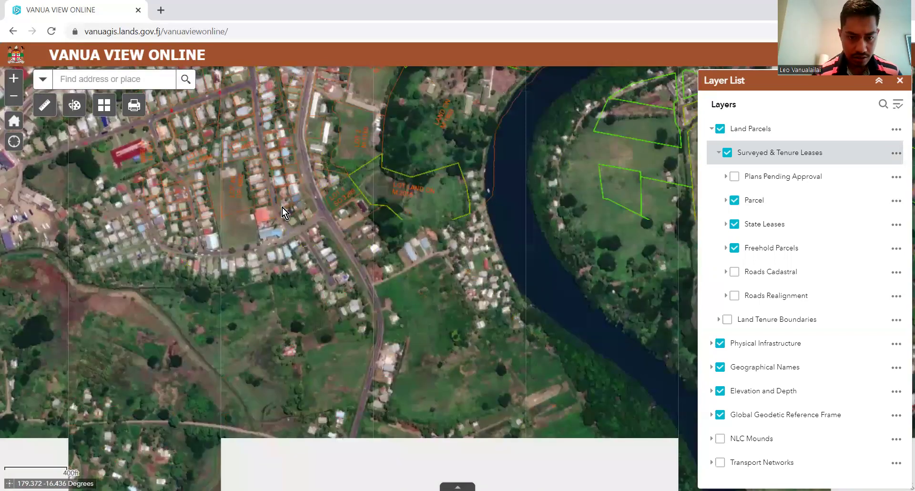
{"action": "left_click_drag", "start_coordinate": [282, 207], "coordinate": [279, 62]}
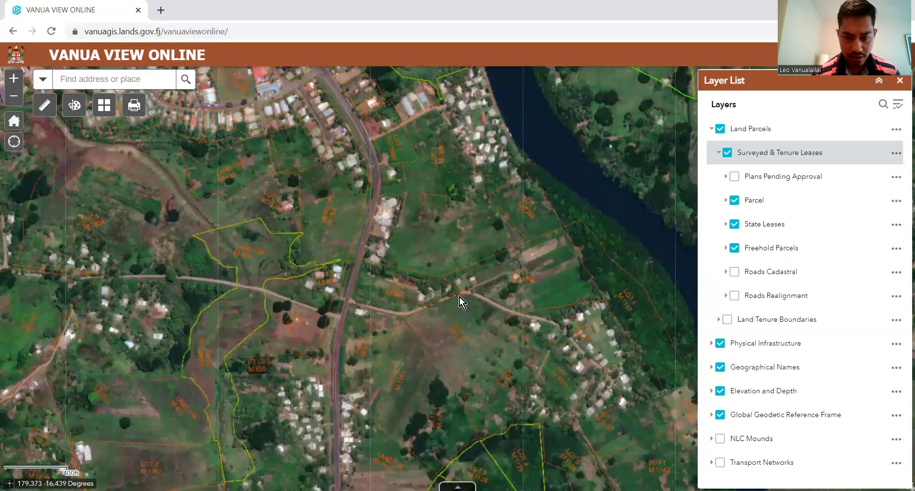
{"action": "scroll", "coordinate": [460, 296], "scroll_direction": "down", "scroll_amount": 2}
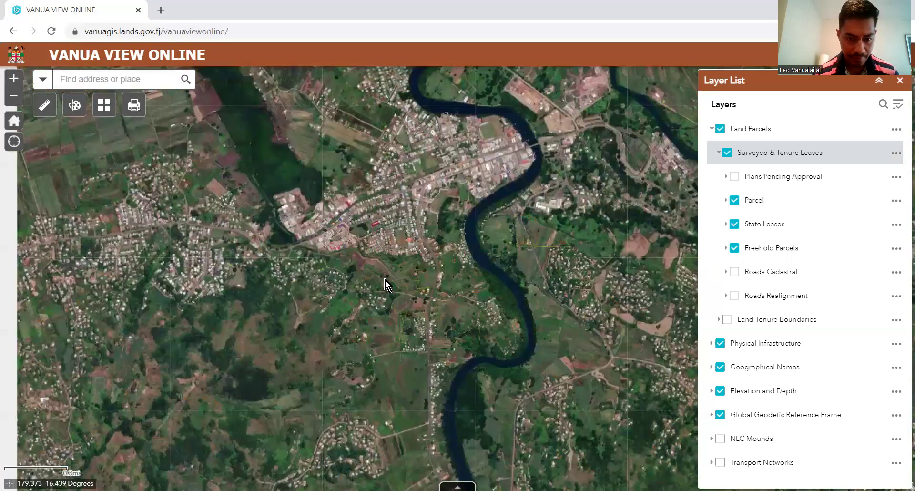
{"action": "scroll", "coordinate": [385, 279], "scroll_direction": "up", "scroll_amount": 1}
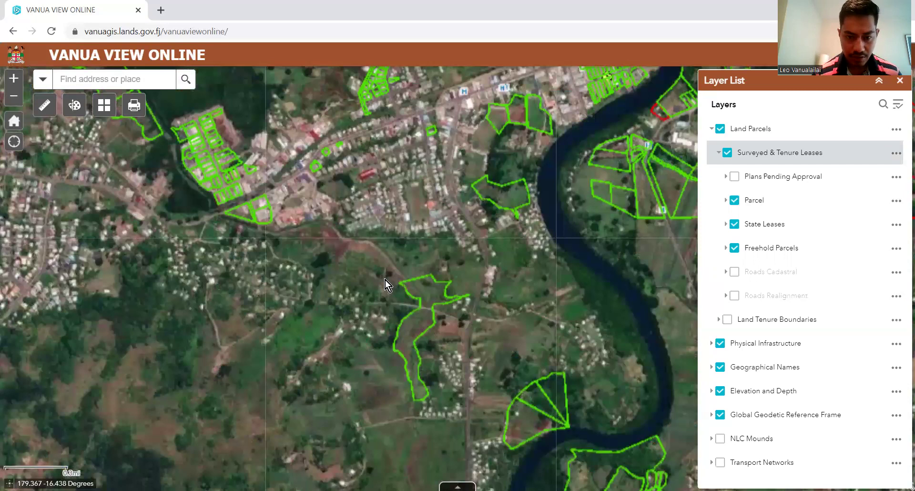
{"action": "scroll", "coordinate": [385, 279], "scroll_direction": "up", "scroll_amount": 1}
Step: Zoom in close on the residential blocks beside the grassy field
{"action": "left_click_drag", "start_coordinate": [367, 258], "coordinate": [317, 459]}
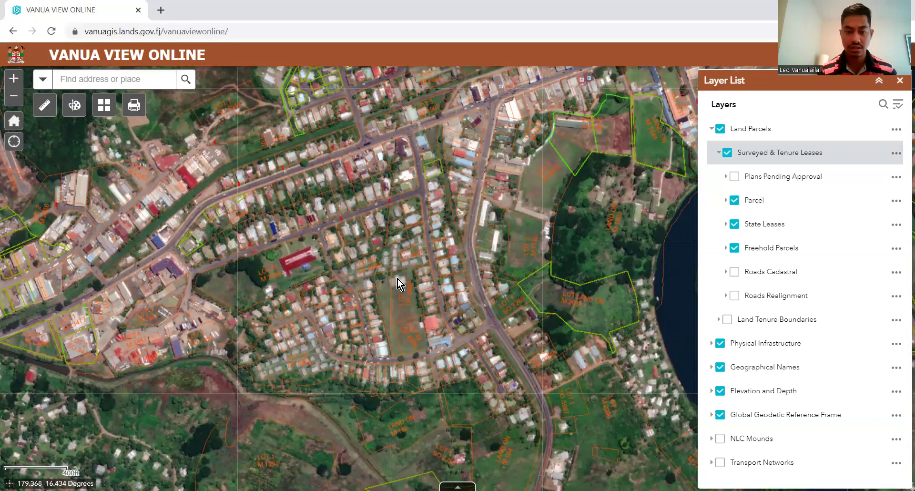
{"action": "scroll", "coordinate": [397, 279], "scroll_direction": "up", "scroll_amount": 1}
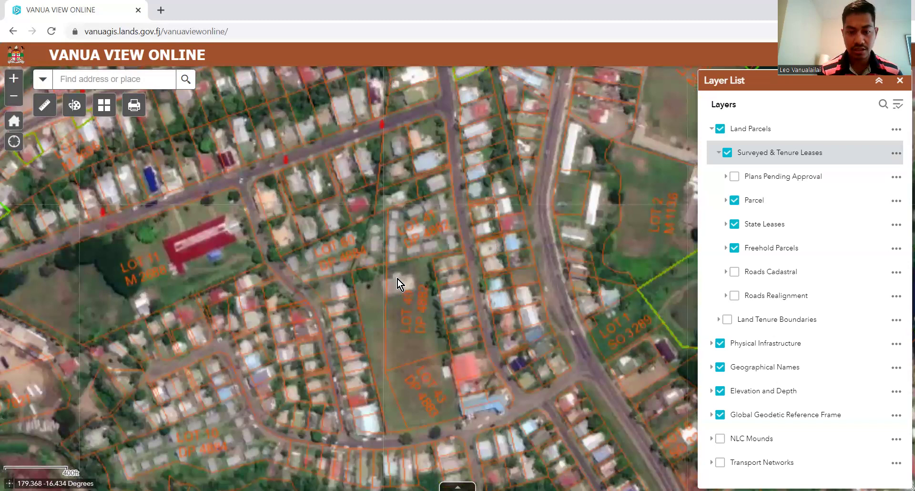
{"action": "scroll", "coordinate": [398, 279], "scroll_direction": "down", "scroll_amount": 2}
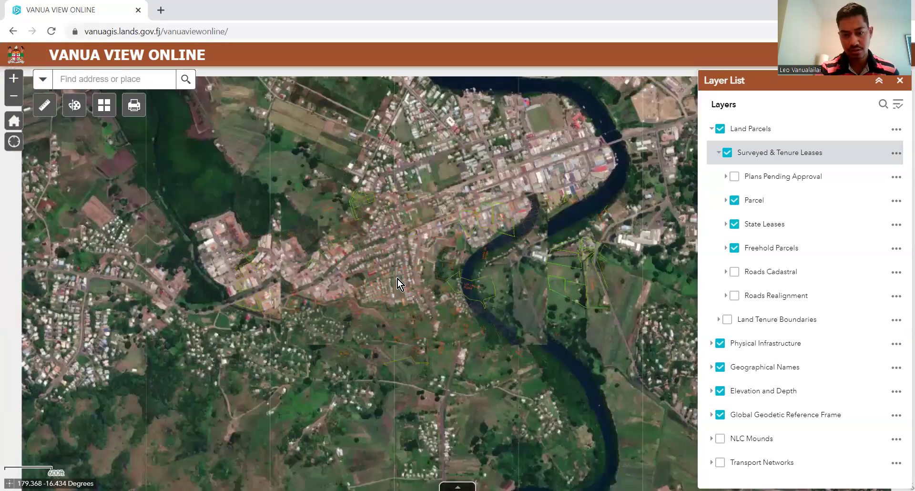
{"action": "scroll", "coordinate": [397, 279], "scroll_direction": "down", "scroll_amount": 1}
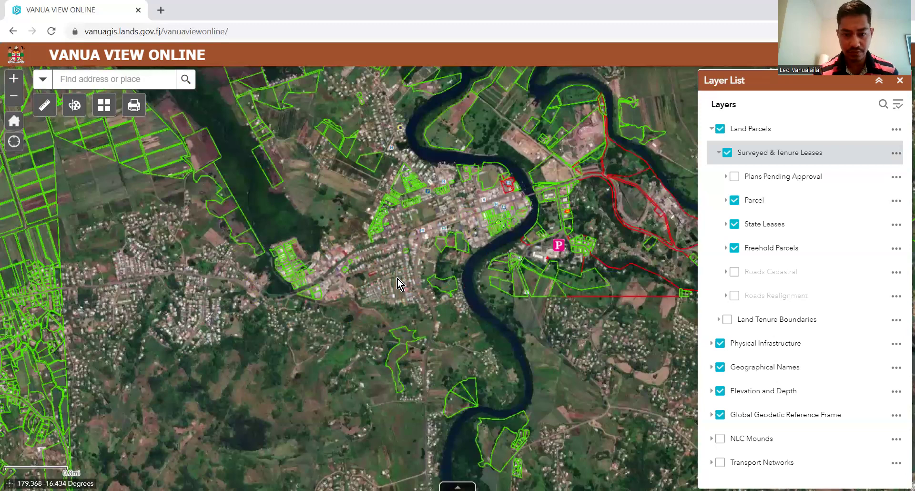
{"action": "scroll", "coordinate": [398, 279], "scroll_direction": "up", "scroll_amount": 3}
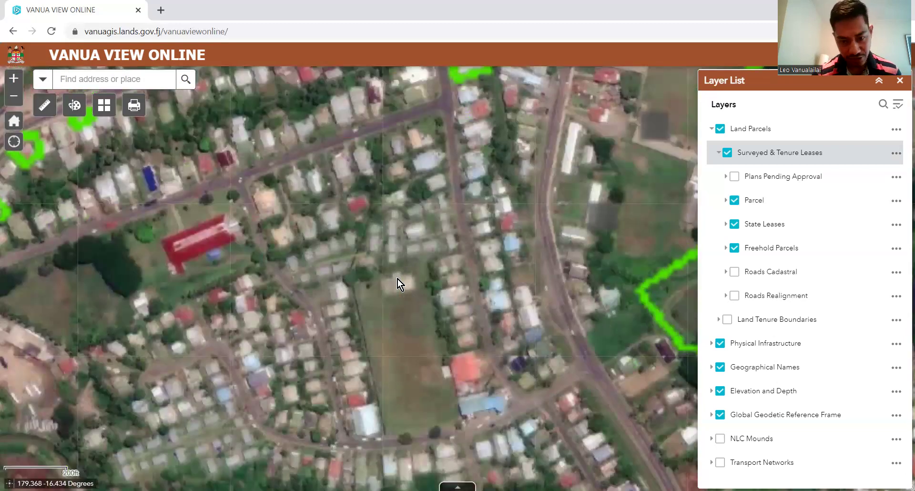
Step: Check the LOT 40 parcel details, then pan to the town's riverside commercial streets
{"action": "left_click", "coordinate": [420, 313]}
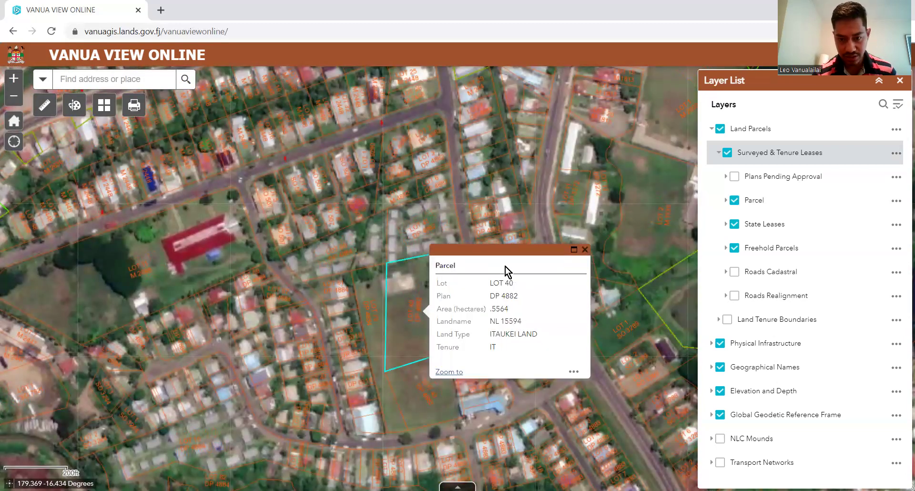
{"action": "left_click", "coordinate": [585, 251]}
{"action": "left_click_drag", "start_coordinate": [415, 172], "coordinate": [280, 416]}
{"action": "left_click_drag", "start_coordinate": [449, 277], "coordinate": [209, 395]}
{"action": "left_click_drag", "start_coordinate": [475, 273], "coordinate": [248, 363]}
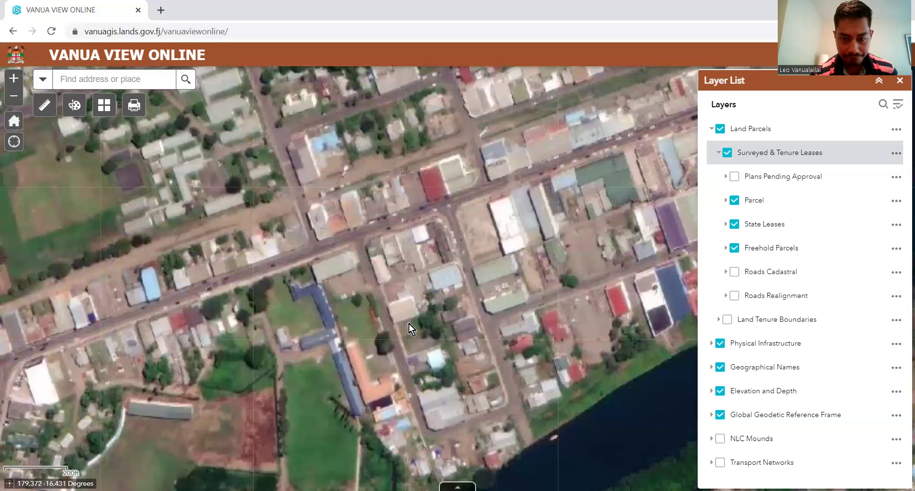
Step: Inspect the LOT 7 and LOT 8 parcel details, then zoom out over the town
{"action": "left_click", "coordinate": [414, 312]}
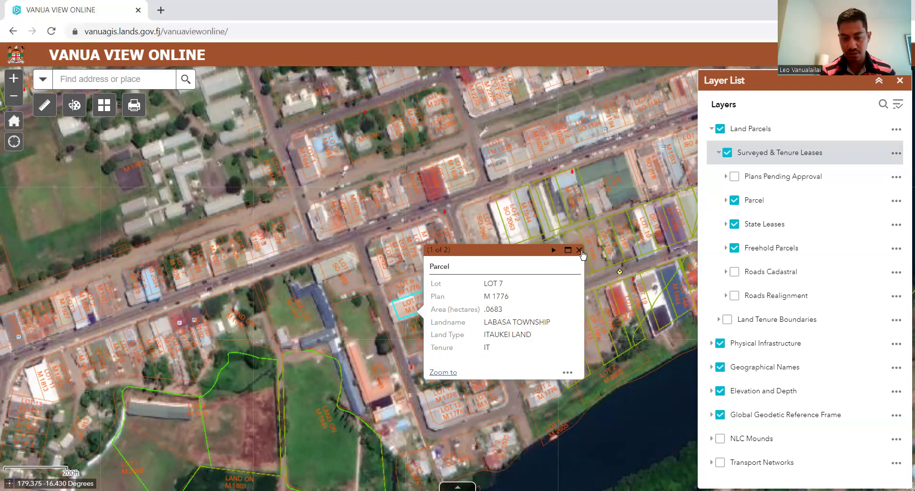
{"action": "left_click", "coordinate": [554, 250]}
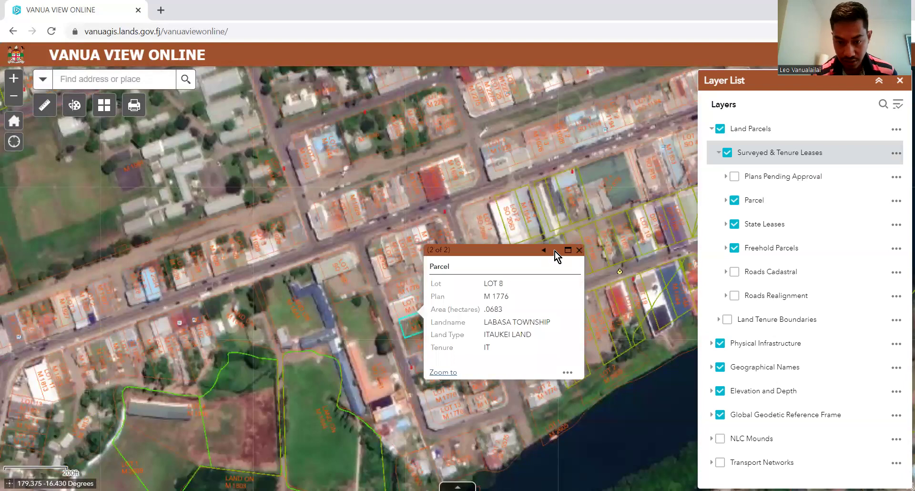
{"action": "left_click", "coordinate": [580, 250]}
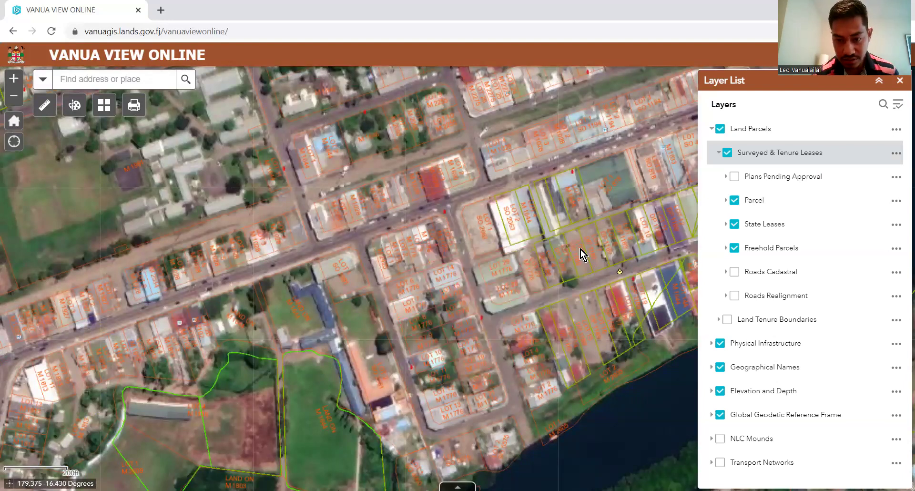
{"action": "left_click_drag", "start_coordinate": [502, 270], "coordinate": [424, 310]}
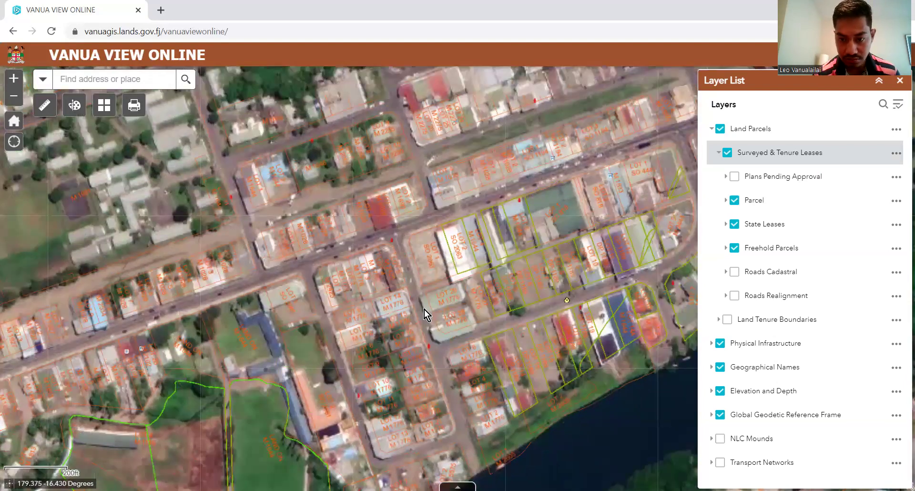
{"action": "scroll", "coordinate": [424, 309], "scroll_direction": "down", "scroll_amount": 3}
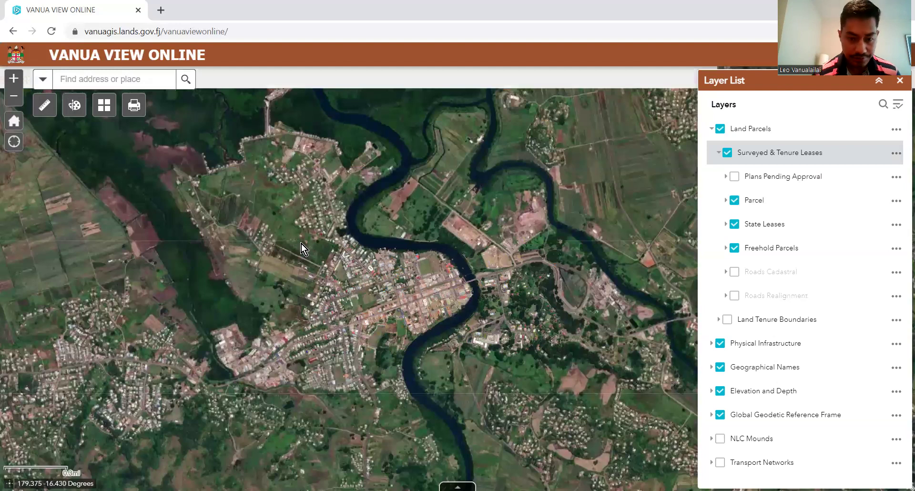
Step: Move east of the river and zoom in and out over the large green parcel cluster
{"action": "scroll", "coordinate": [319, 294], "scroll_direction": "up", "scroll_amount": 3}
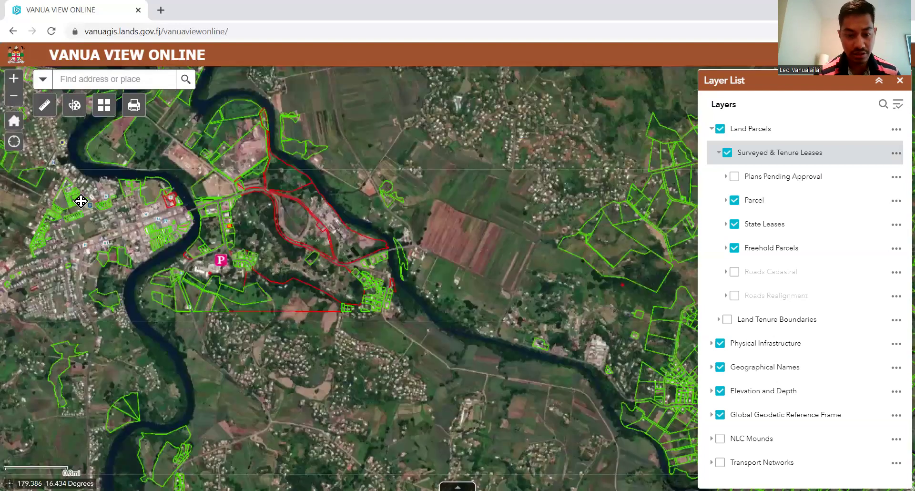
{"action": "left_click_drag", "start_coordinate": [452, 321], "coordinate": [220, 276]}
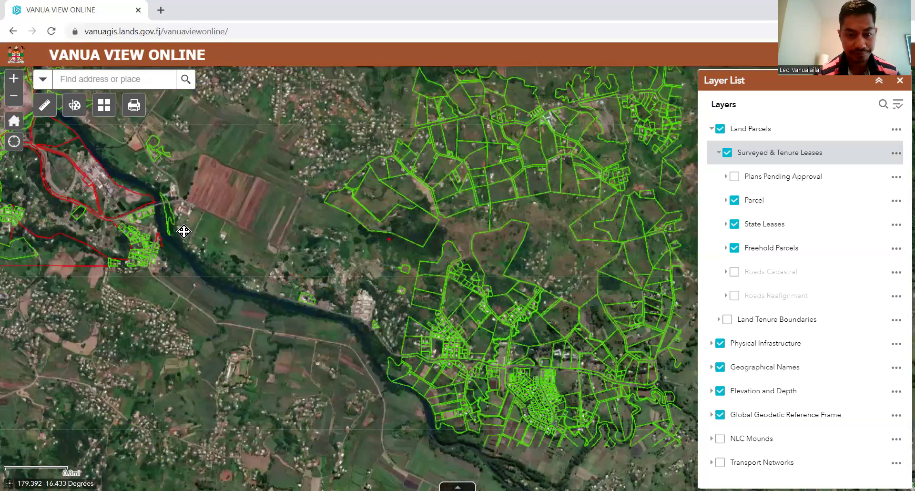
{"action": "left_click_drag", "start_coordinate": [373, 273], "coordinate": [267, 297]}
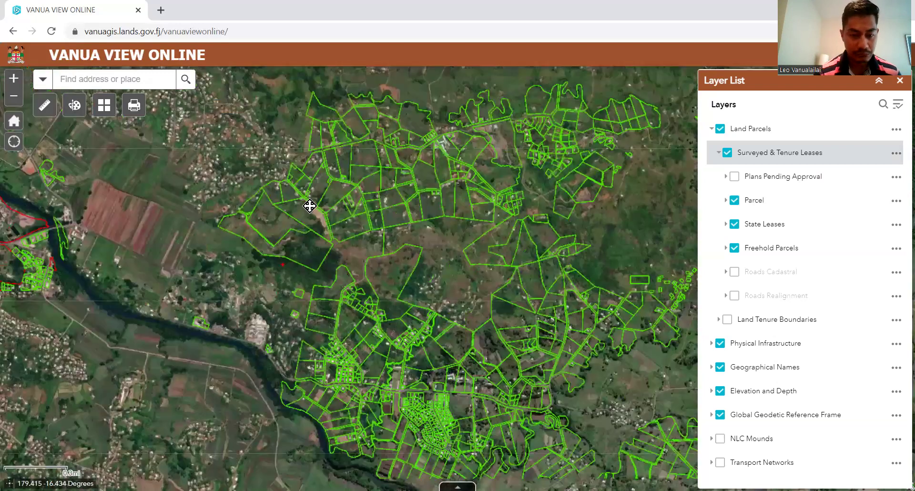
{"action": "left_click_drag", "start_coordinate": [346, 176], "coordinate": [304, 99]}
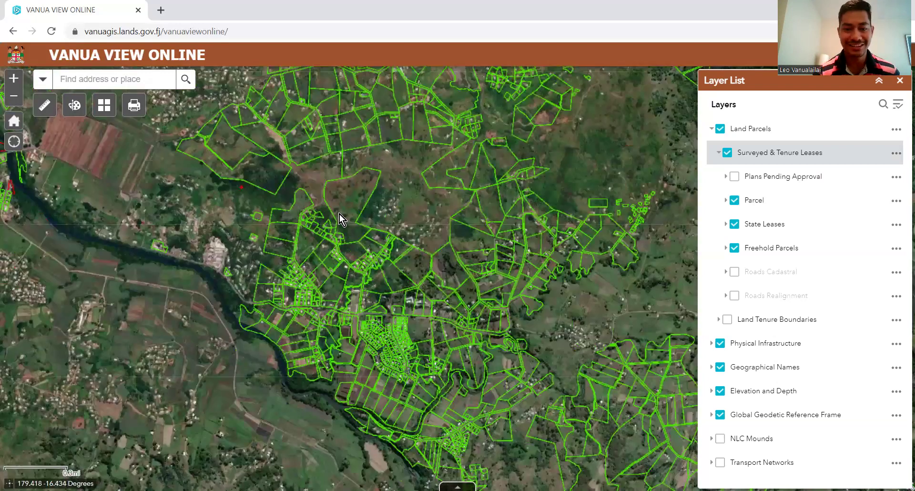
{"action": "scroll", "coordinate": [339, 214], "scroll_direction": "up", "scroll_amount": 1}
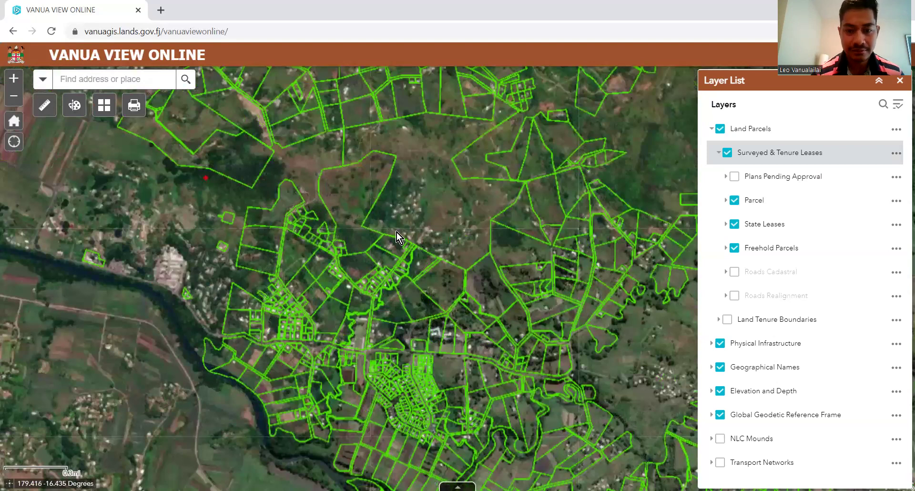
{"action": "scroll", "coordinate": [259, 251], "scroll_direction": "up", "scroll_amount": 2}
{"action": "scroll", "coordinate": [259, 251], "scroll_direction": "down", "scroll_amount": 3}
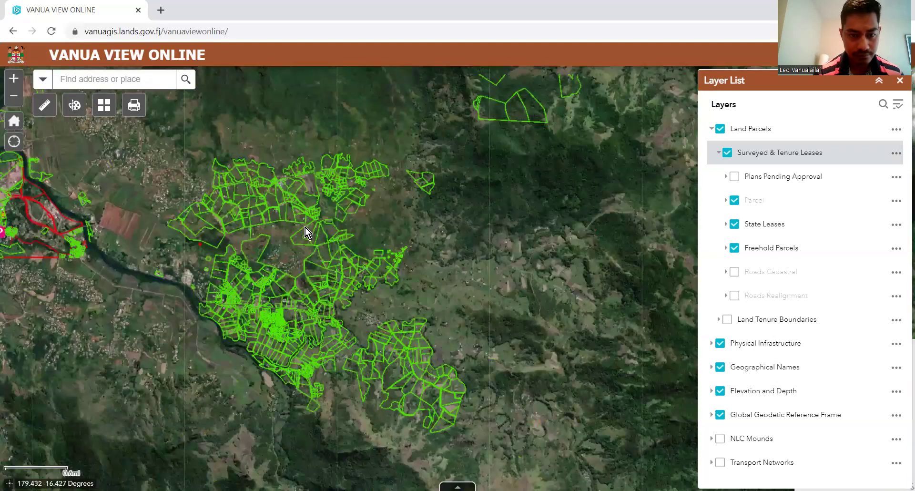
{"action": "scroll", "coordinate": [305, 227], "scroll_direction": "up", "scroll_amount": 4}
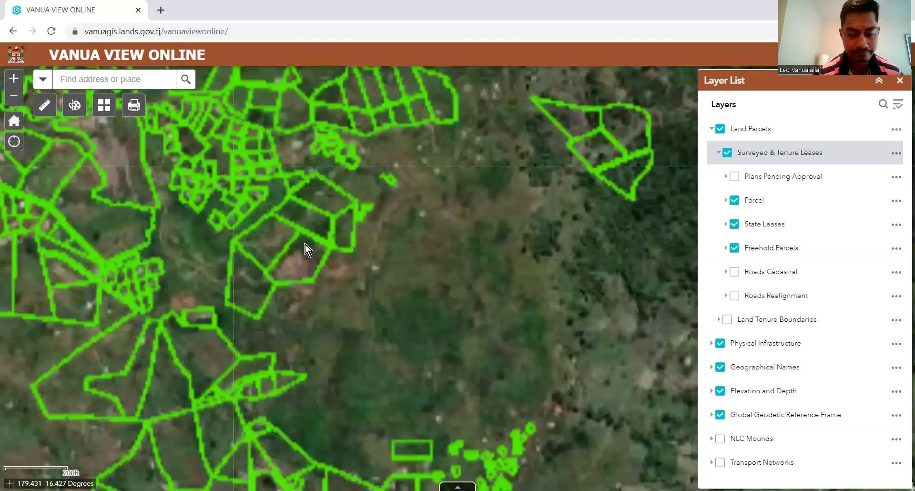
{"action": "scroll", "coordinate": [273, 279], "scroll_direction": "down", "scroll_amount": 2}
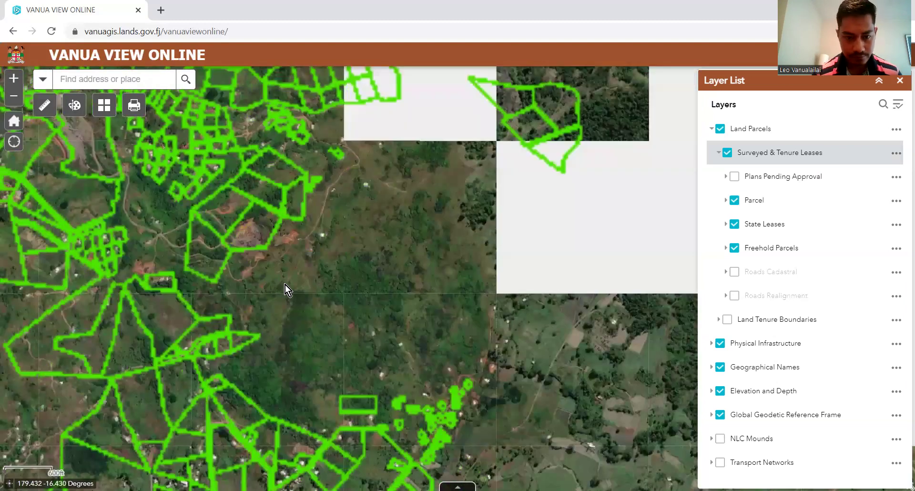
Step: Zoom out to show all of Vanua Levu with its red and green parcels
{"action": "left_click_drag", "start_coordinate": [469, 128], "coordinate": [403, 230]}
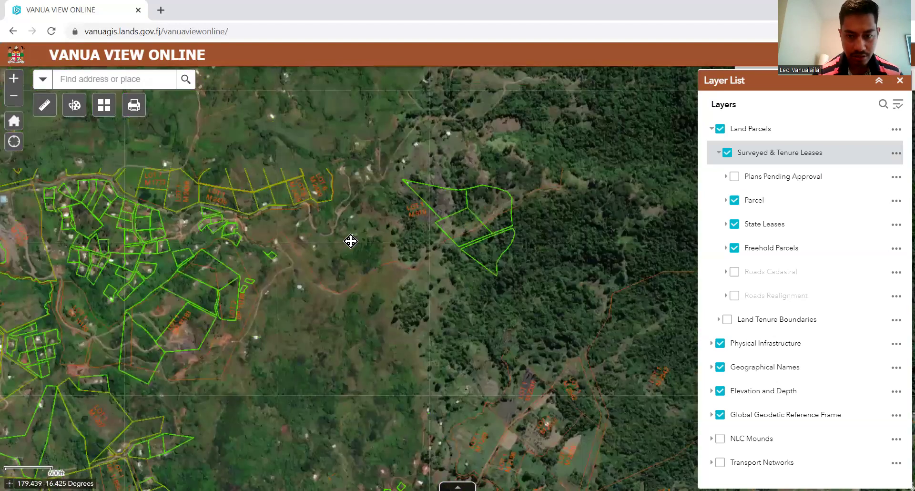
{"action": "scroll", "coordinate": [417, 249], "scroll_direction": "down", "scroll_amount": 1}
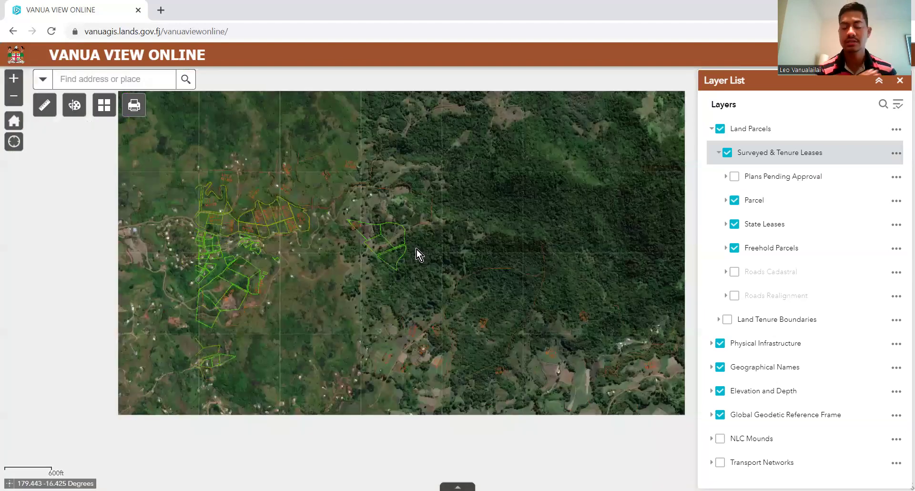
{"action": "scroll", "coordinate": [417, 250], "scroll_direction": "down", "scroll_amount": 1}
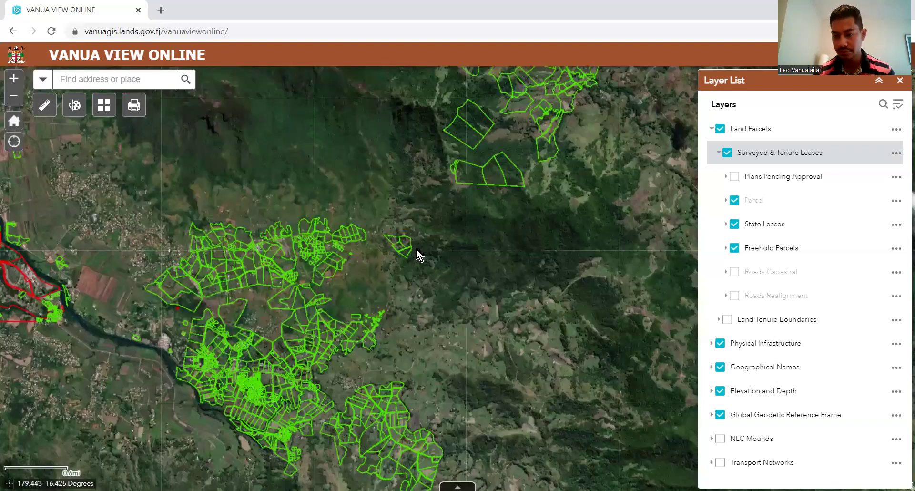
{"action": "scroll", "coordinate": [416, 249], "scroll_direction": "down", "scroll_amount": 1}
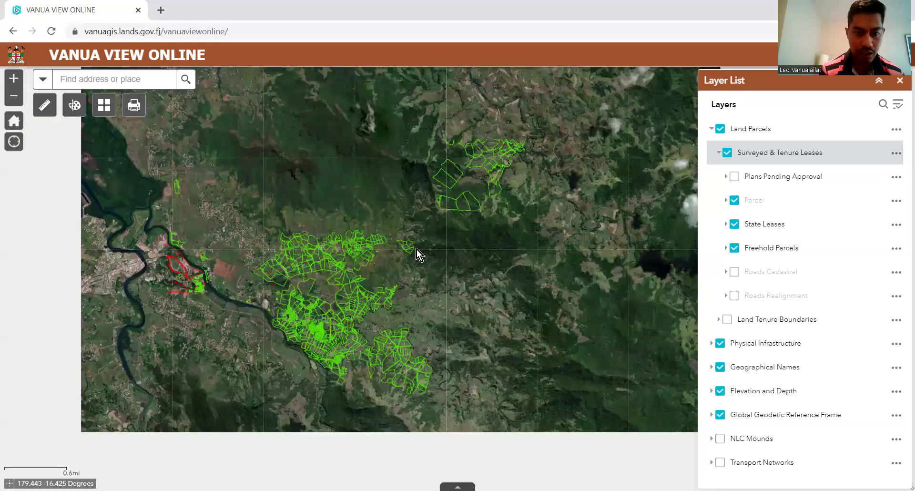
{"action": "scroll", "coordinate": [417, 250], "scroll_direction": "down", "scroll_amount": 2}
{"action": "scroll", "coordinate": [359, 302], "scroll_direction": "down", "scroll_amount": 1}
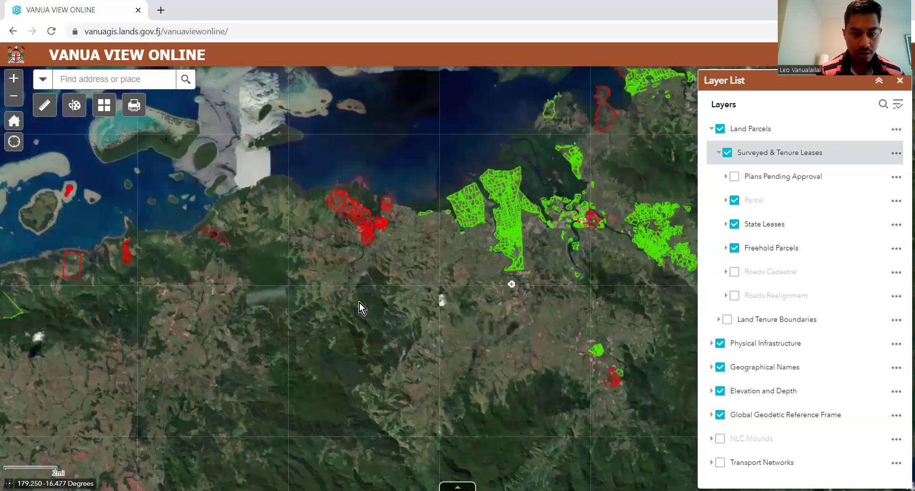
{"action": "scroll", "coordinate": [367, 353], "scroll_direction": "down", "scroll_amount": 1}
{"action": "left_click_drag", "start_coordinate": [372, 97], "coordinate": [350, 306]}
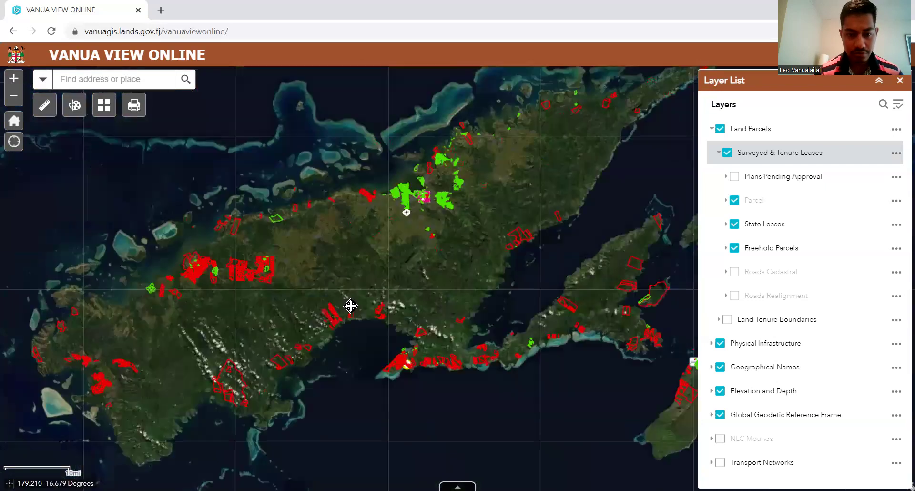
{"action": "scroll", "coordinate": [371, 265], "scroll_direction": "down", "scroll_amount": 3}
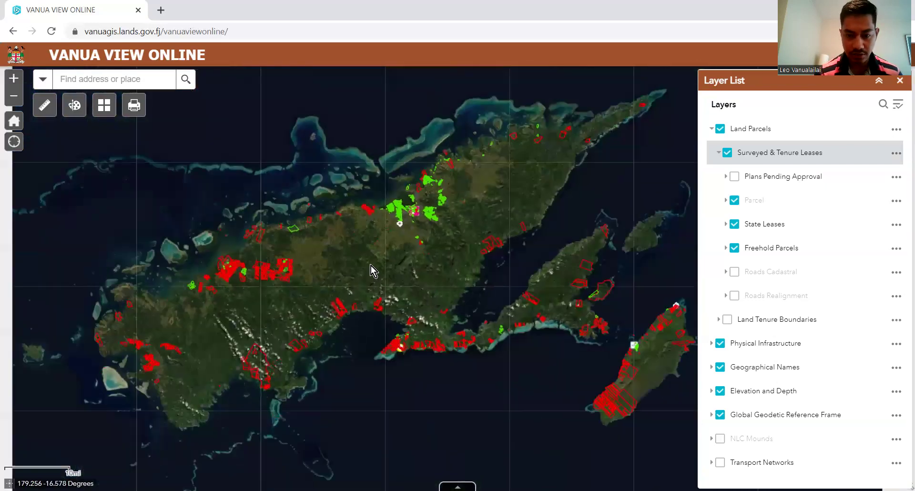